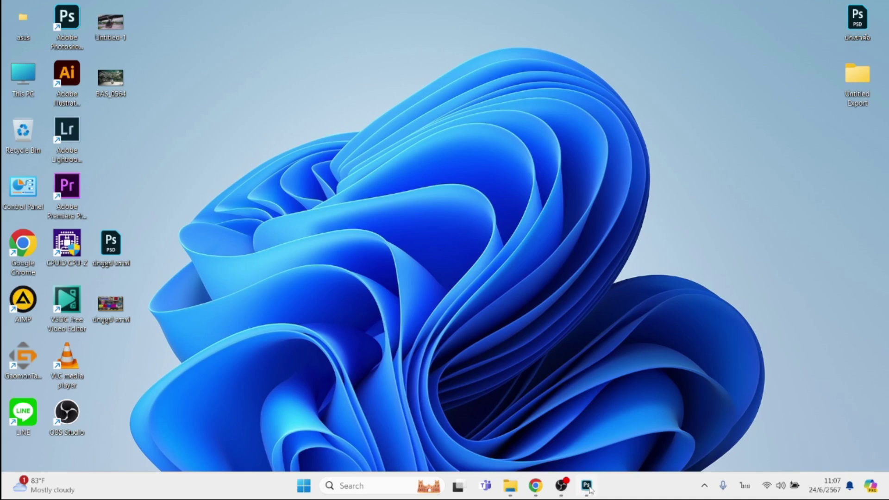
- Unlock the Background layer and add a ระวัง text layer on the canvas
{"action": "left_click", "coordinate": [587, 485]}
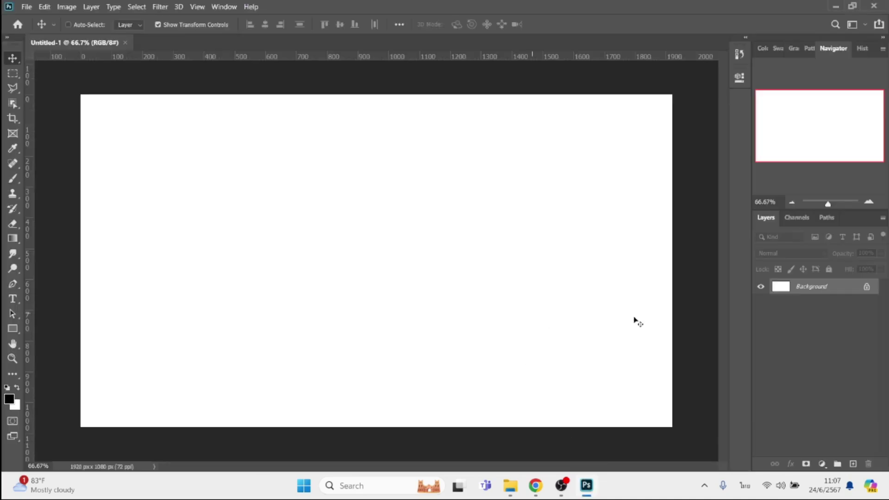
{"action": "left_click", "coordinate": [867, 288]}
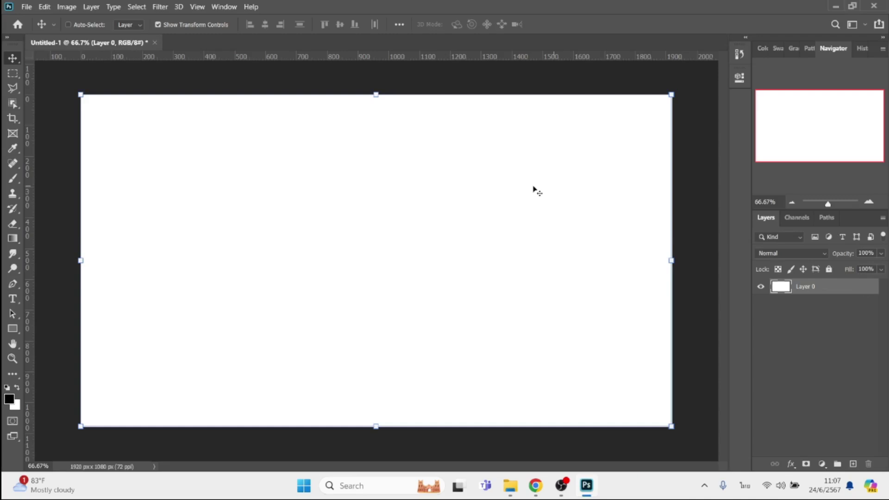
{"action": "key", "text": "t"}
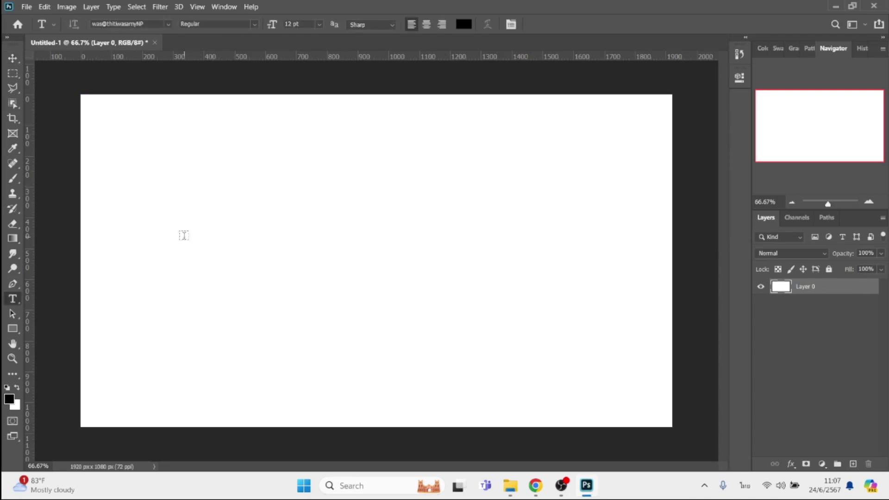
{"action": "left_click", "coordinate": [184, 235]}
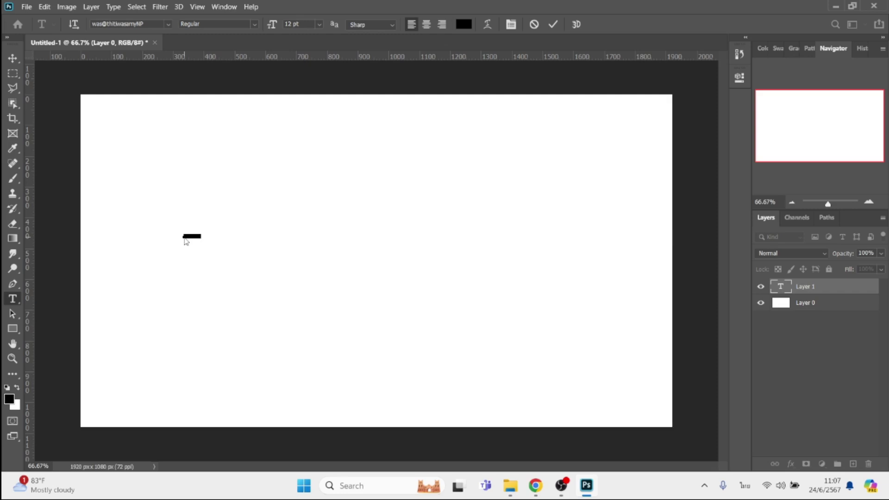
{"action": "key", "text": "BackSpace"}
{"action": "left_click", "coordinate": [13, 58]}
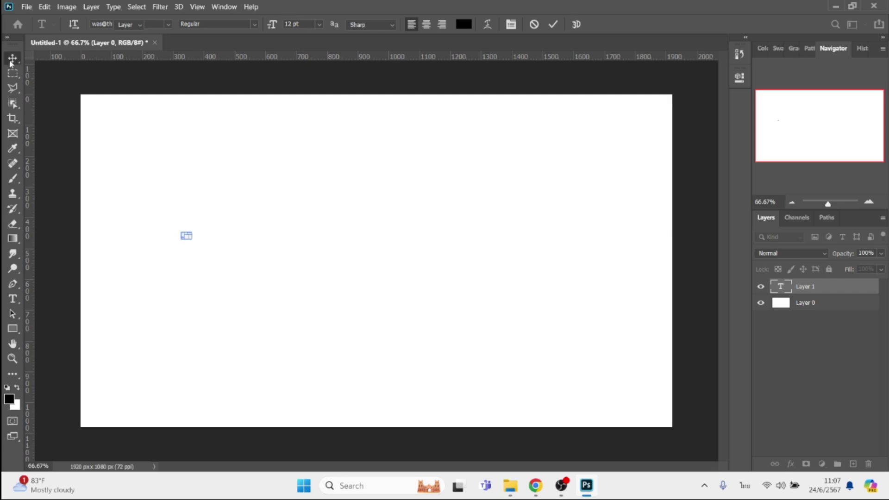
- Enlarge ระวัง to about 362.55 pt and move it near the canvas centre
{"action": "key", "text": "ctrl+t"}
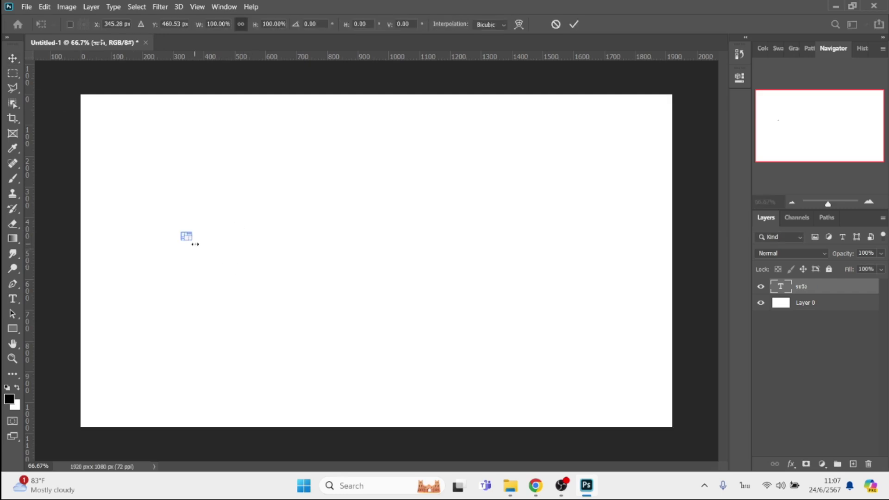
{"action": "left_click_drag", "start_coordinate": [195, 244], "coordinate": [369, 334]}
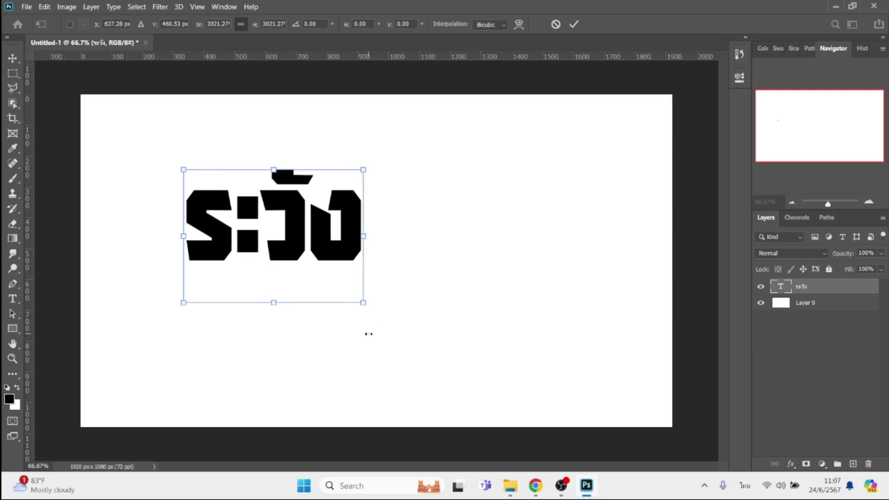
{"action": "key", "text": "Return"}
{"action": "left_click_drag", "start_coordinate": [288, 210], "coordinate": [450, 234]}
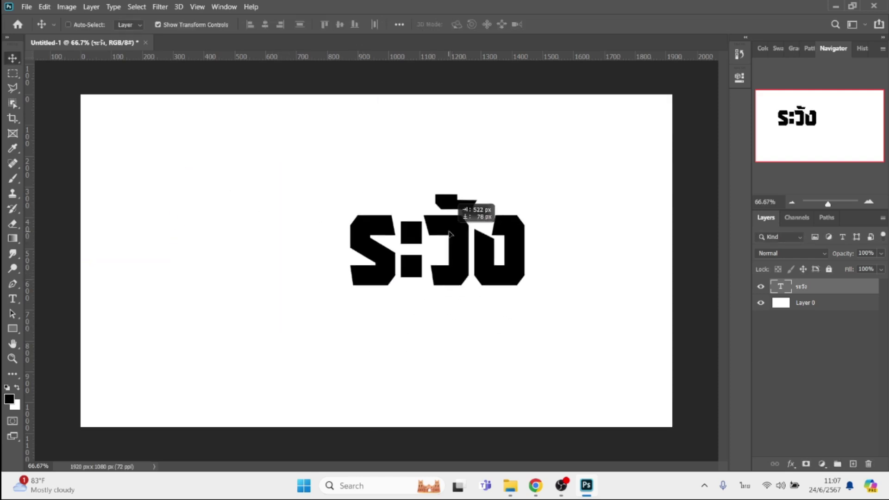
{"action": "double_click", "coordinate": [449, 230]}
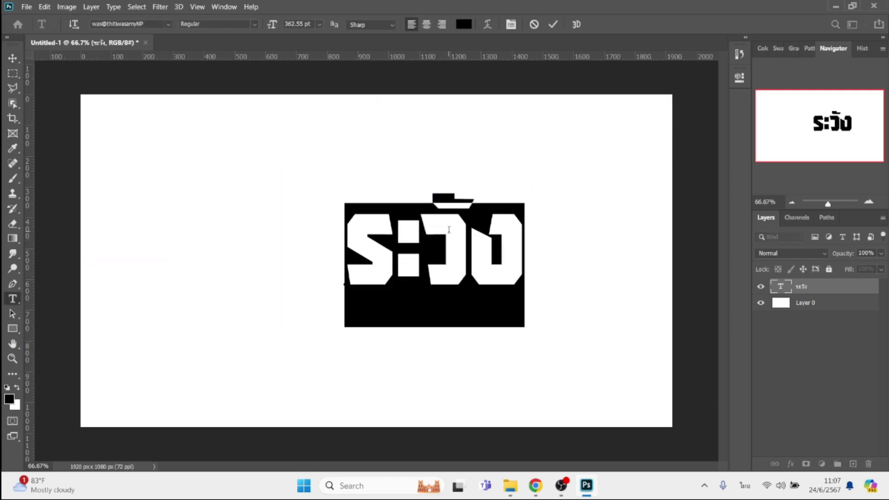
- Apply the BLK BangLi-Ko-Sa-Na font to the ระวัง text
{"action": "left_click", "coordinate": [166, 23]}
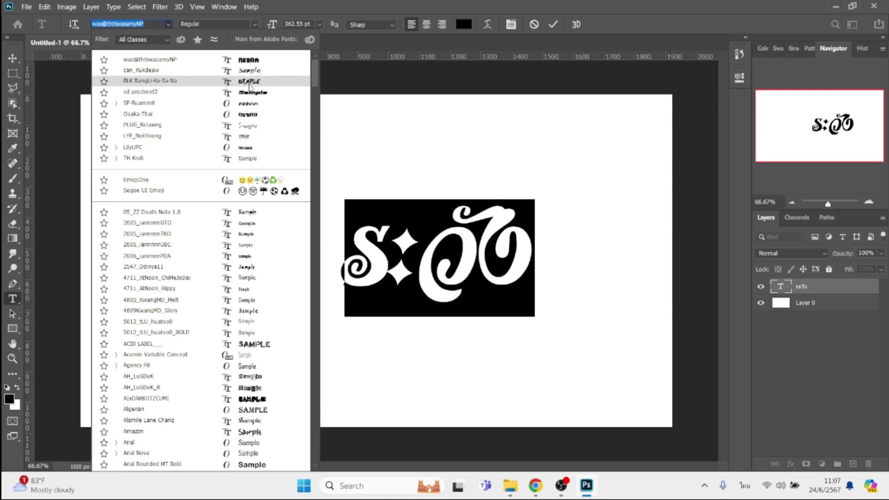
{"action": "left_click", "coordinate": [249, 83]}
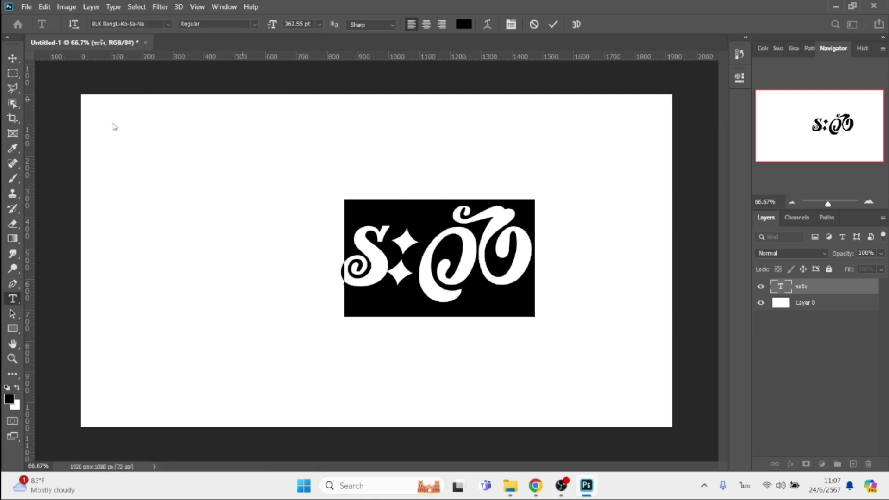
{"action": "left_click", "coordinate": [13, 58]}
- Move ระวัง to the left of the canvas and shrink it to about 54.51%
{"action": "left_click_drag", "start_coordinate": [425, 255], "coordinate": [190, 259]}
{"action": "key", "text": "ctrl+t"}
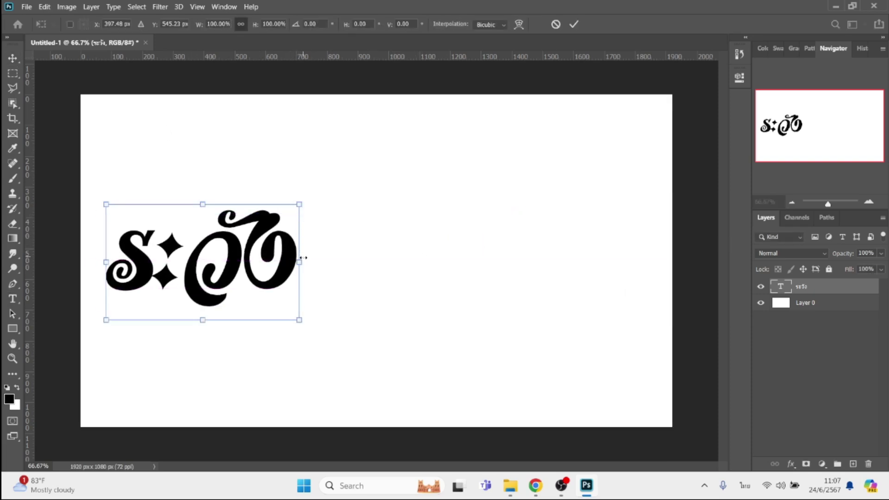
{"action": "left_click_drag", "start_coordinate": [299, 265], "coordinate": [211, 265]}
{"action": "key", "text": "Return"}
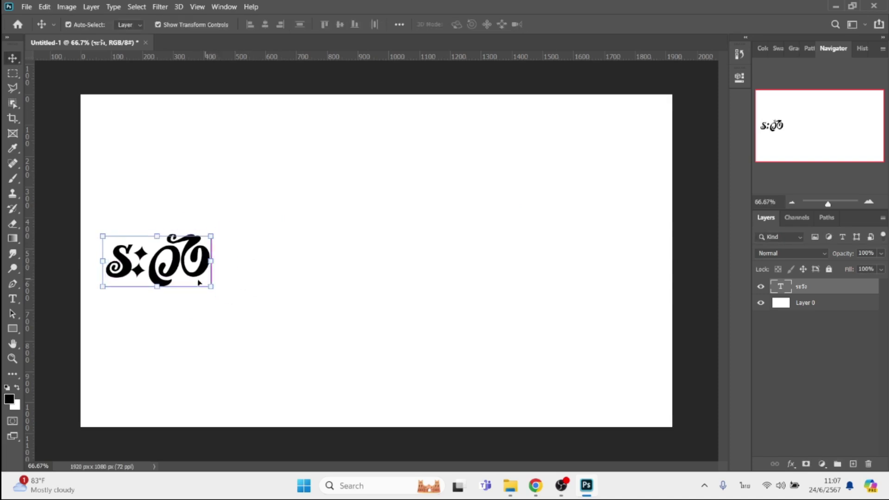
- Duplicate ระวัง to its right and retype the copy as ผัวหนู
{"action": "left_click_drag", "start_coordinate": [208, 264], "coordinate": [293, 266]}
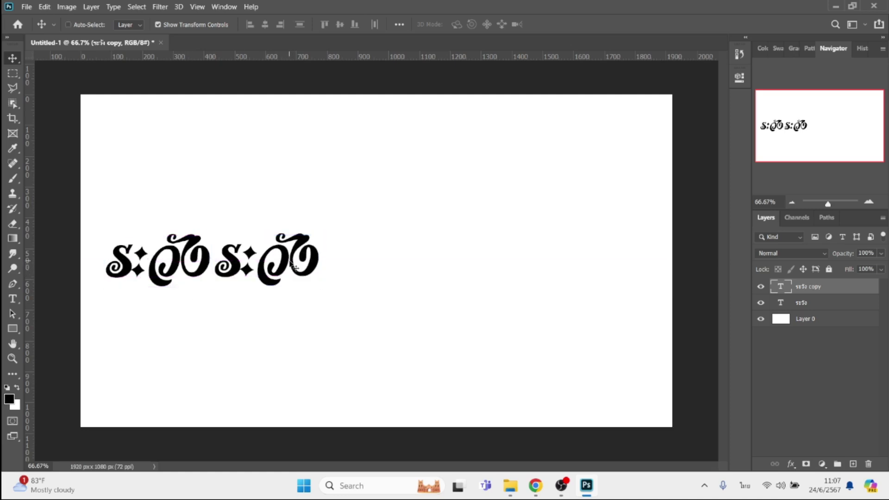
{"action": "double_click", "coordinate": [291, 261]}
{"action": "type", "text": "ผ"}
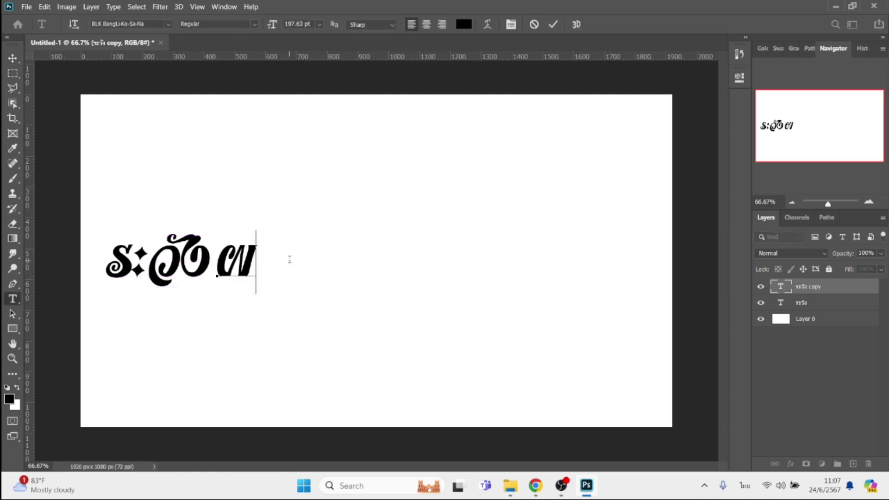
{"action": "type", "text": "ัวหน"}
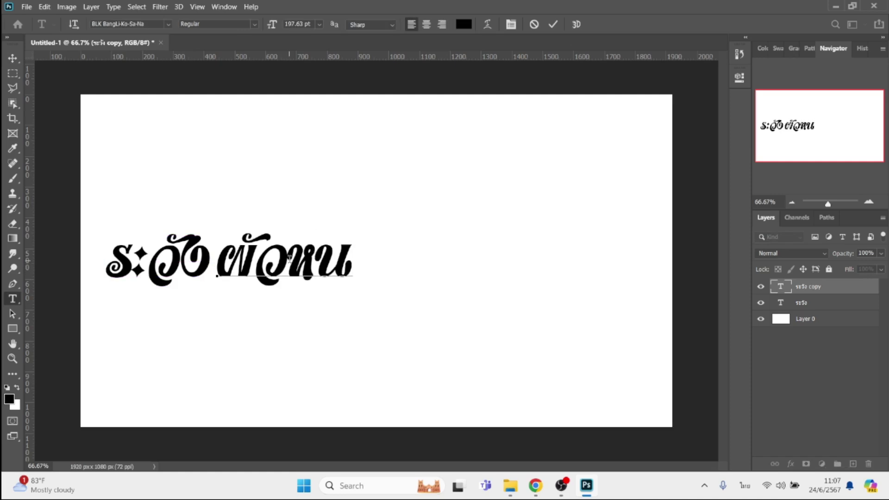
{"action": "type", "text": "ู"}
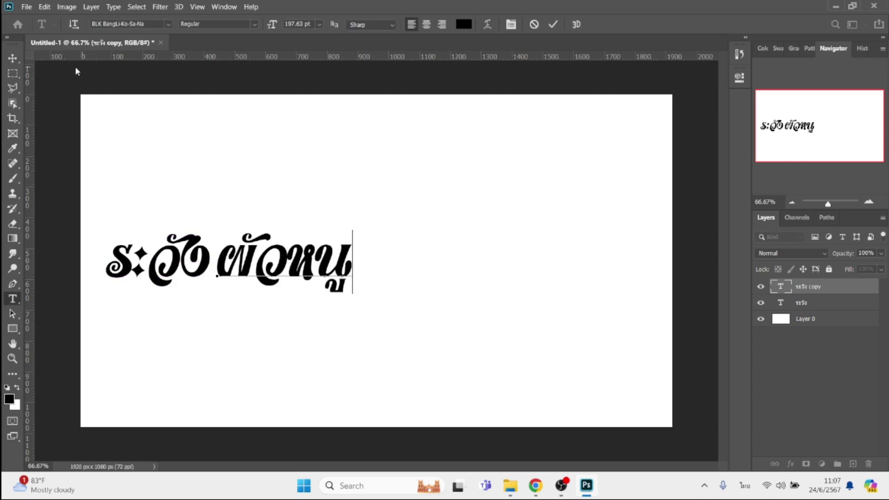
{"action": "left_click", "coordinate": [13, 59]}
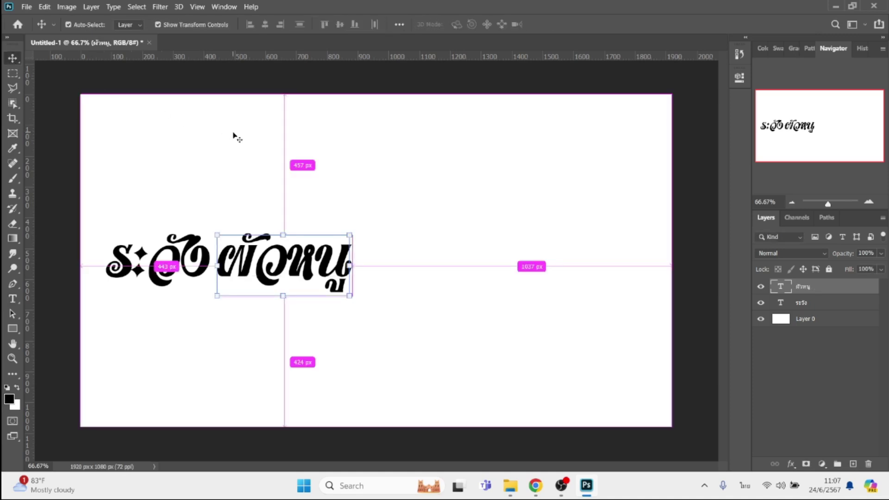
- Duplicate ผัวหนู to its right and retype the copy as the closing words ฤนะพี่
{"action": "left_click_drag", "start_coordinate": [265, 254], "coordinate": [404, 262]}
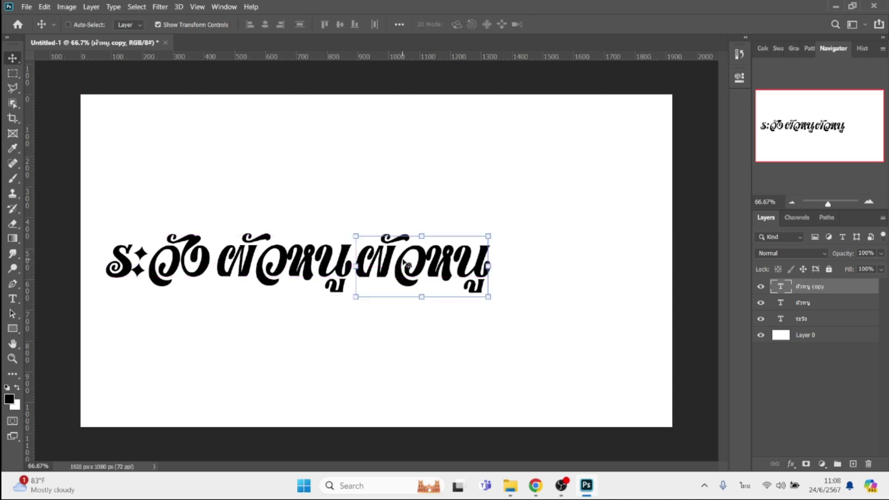
{"action": "double_click", "coordinate": [403, 260]}
{"action": "left_click", "coordinate": [400, 255]}
{"action": "key", "text": "ctrl+a"}
{"action": "type", "text": "ฤ"}
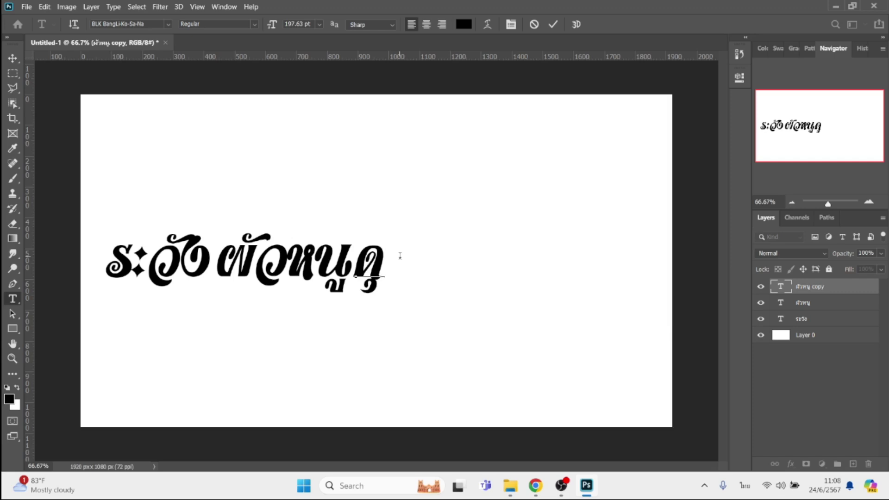
{"action": "type", "text": "นะ"}
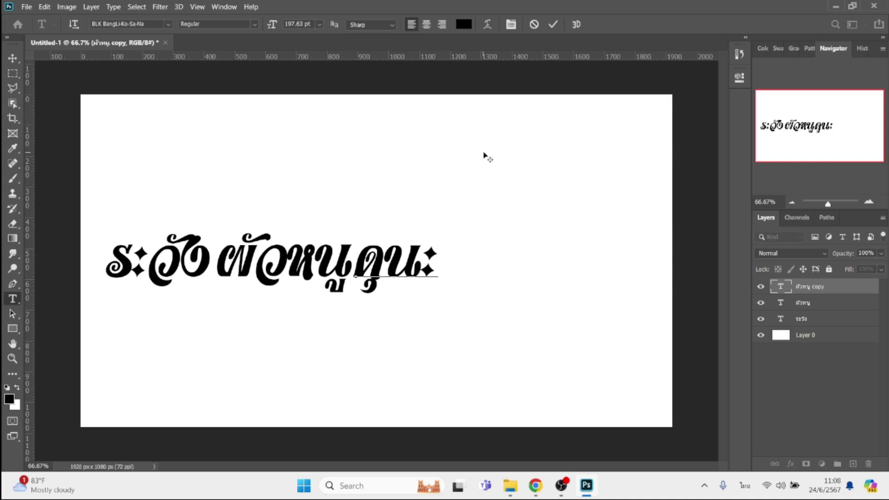
{"action": "type", "text": "พี่"}
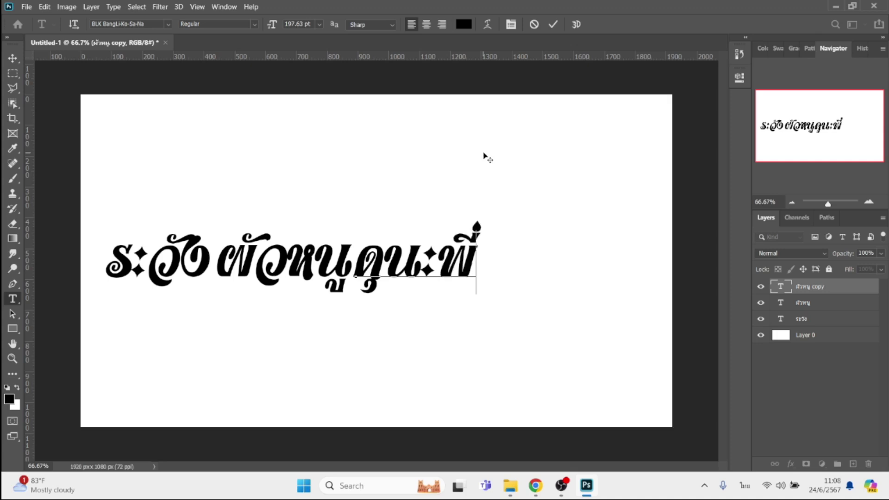
{"action": "left_click", "coordinate": [13, 58]}
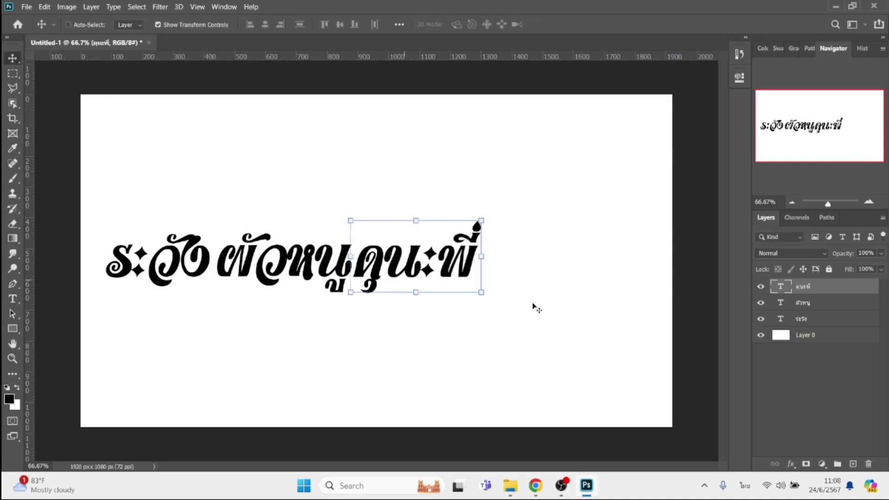
- Nudge the ระวัง layer two pixels to the right
{"action": "left_click", "coordinate": [825, 320]}
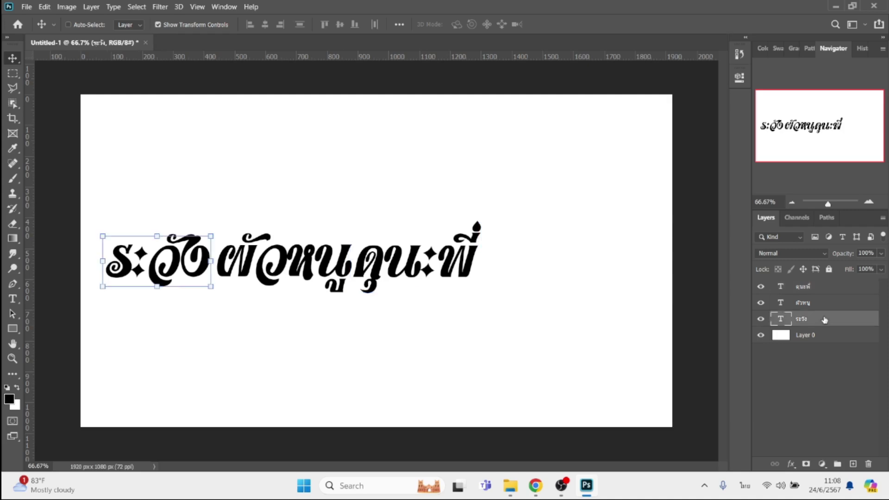
{"action": "key", "text": "Right"}
{"action": "key", "text": "Right"}
{"action": "key", "text": "Right"}
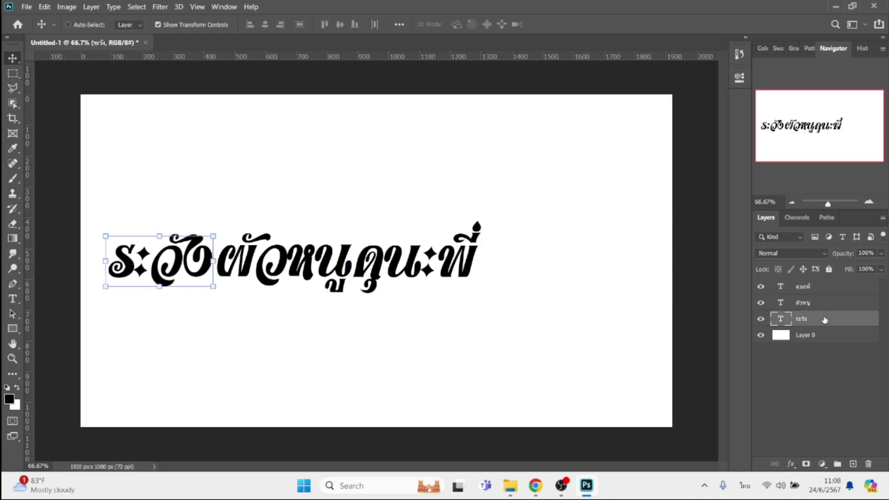
{"action": "key", "text": "Right"}
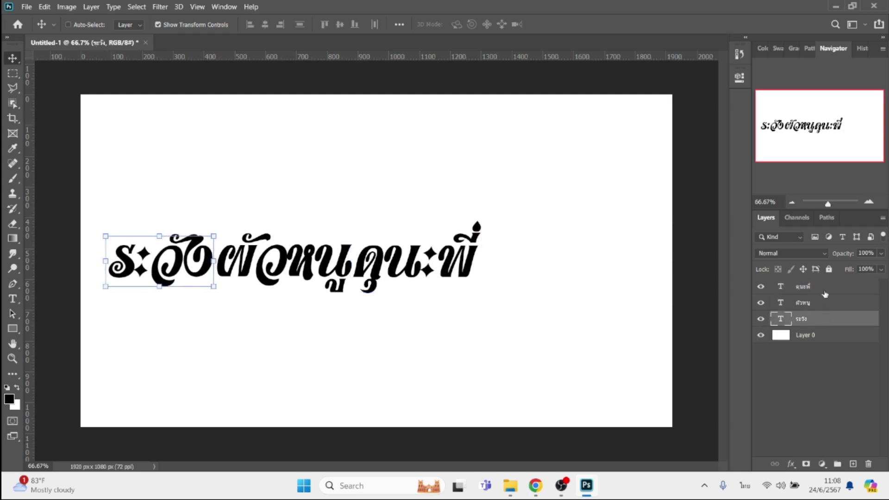
- Scale all three word layers together to about 113% and shift them slightly down-right
{"action": "left_click", "coordinate": [824, 290], "text": "shift"}
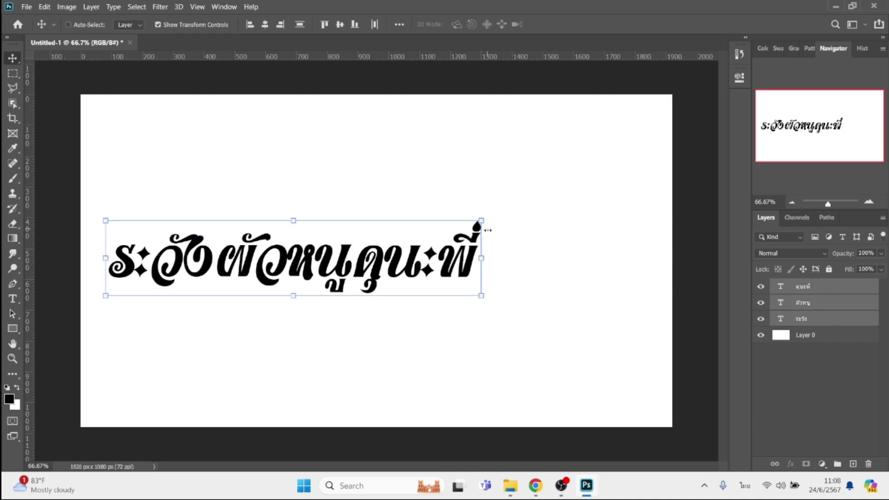
{"action": "left_click_drag", "start_coordinate": [481, 221], "coordinate": [613, 211]}
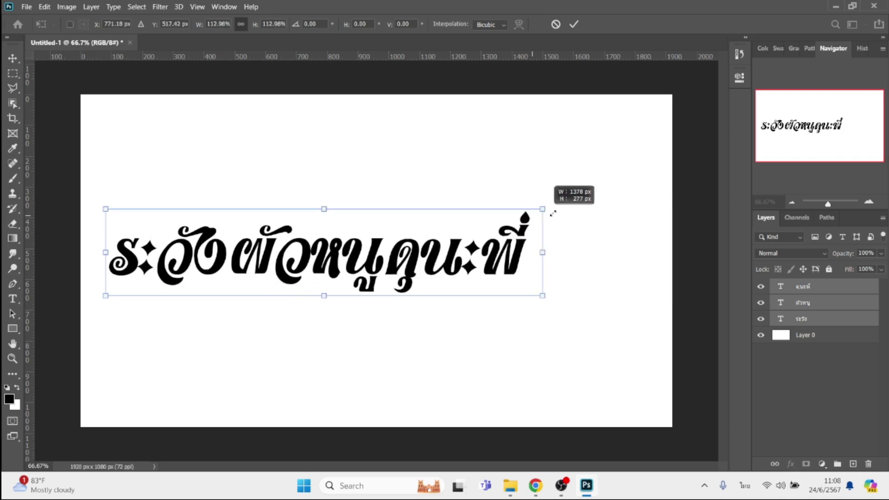
{"action": "key", "text": "Return"}
{"action": "left_click_drag", "start_coordinate": [463, 243], "coordinate": [470, 267]}
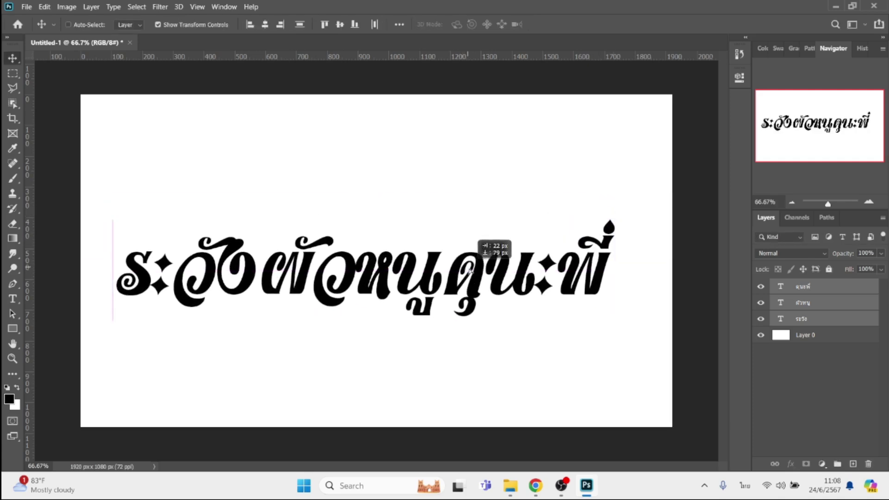
- Add a 10 px black Stroke to the ระวัง layer
{"action": "left_click", "coordinate": [823, 322]}
{"action": "left_click", "coordinate": [790, 464]}
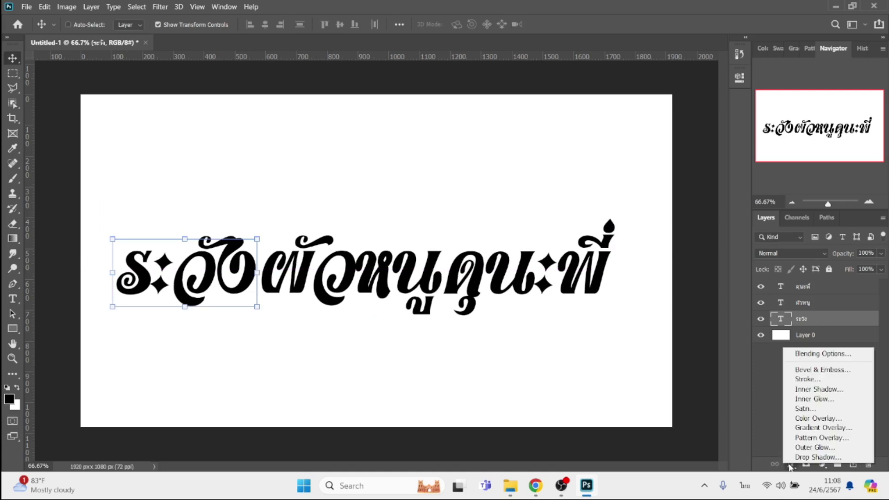
{"action": "left_click", "coordinate": [812, 380]}
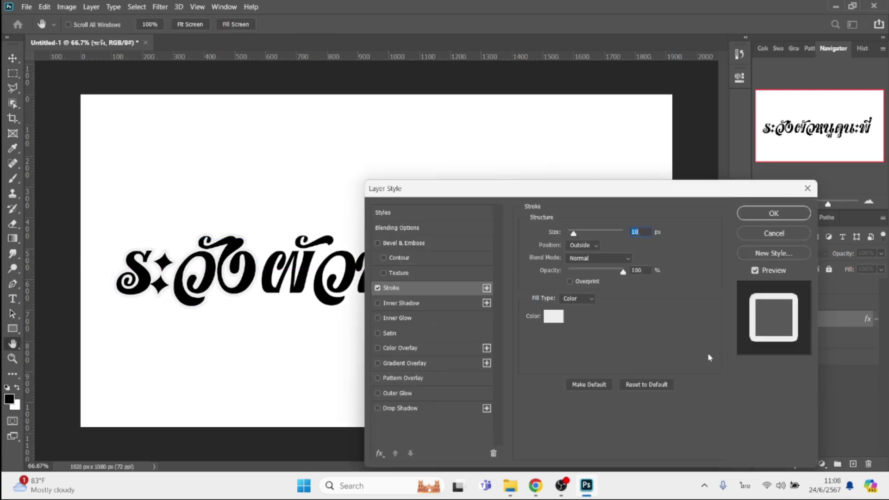
{"action": "left_click", "coordinate": [558, 317]}
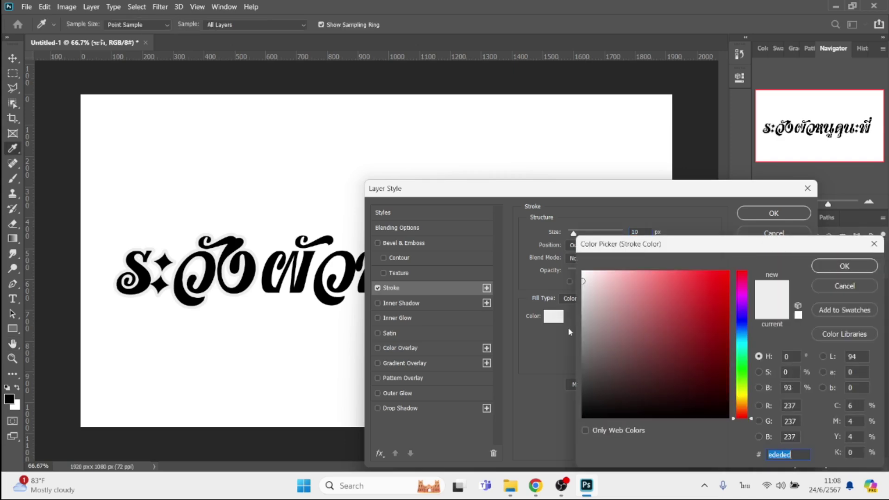
{"action": "left_click", "coordinate": [584, 418]}
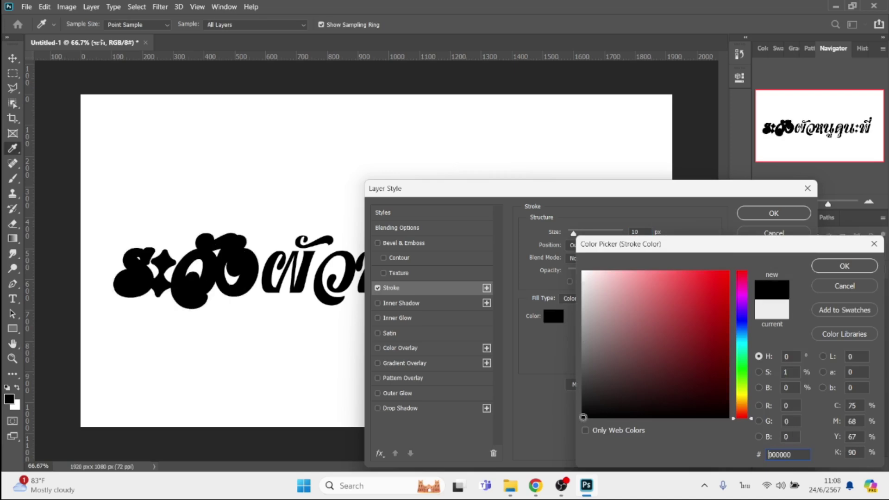
{"action": "key", "text": "Return"}
- Add a bright blue #0278fc Color Overlay to ระวัง and apply the styles
{"action": "left_click", "coordinate": [447, 349]}
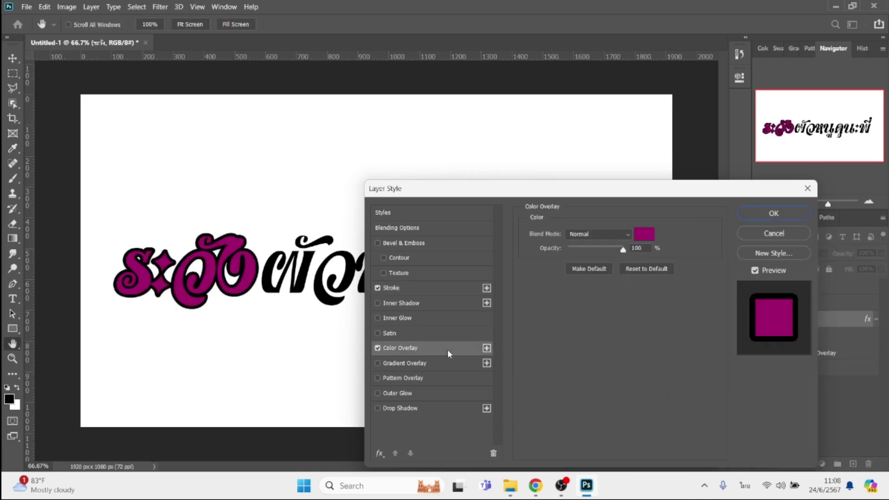
{"action": "left_click", "coordinate": [640, 233]}
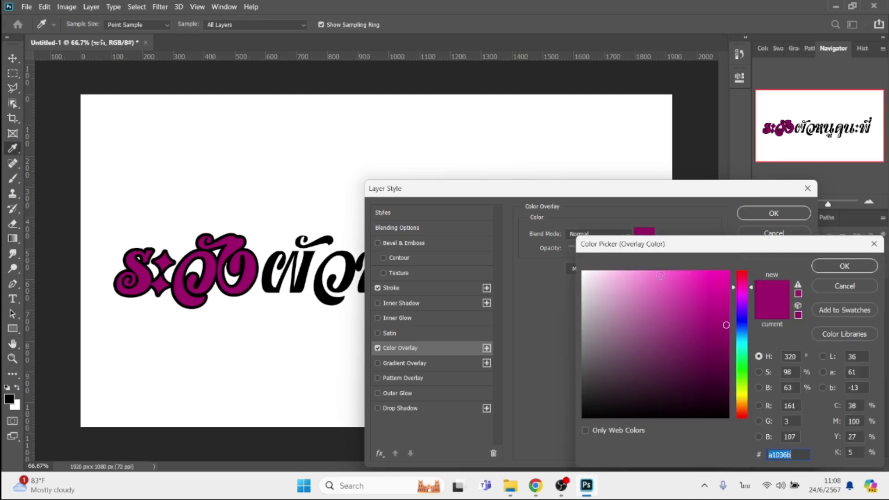
{"action": "left_click", "coordinate": [744, 333]}
{"action": "left_click", "coordinate": [728, 272]}
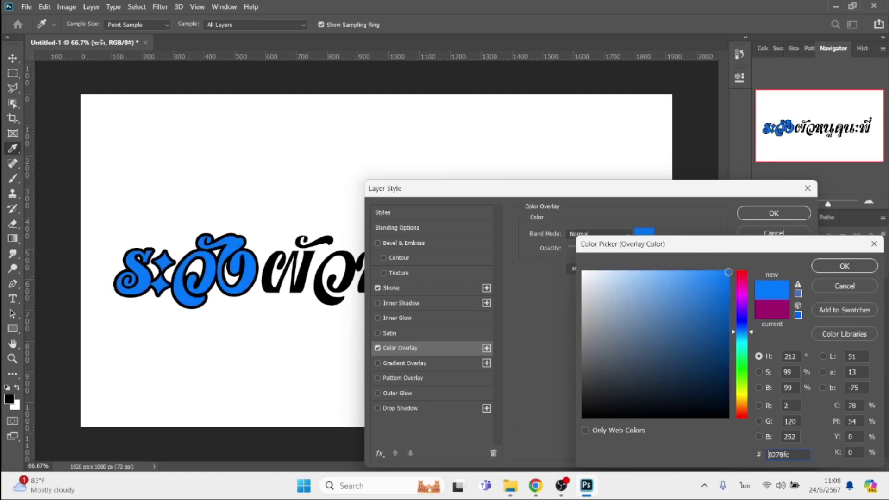
{"action": "key", "text": "Return"}
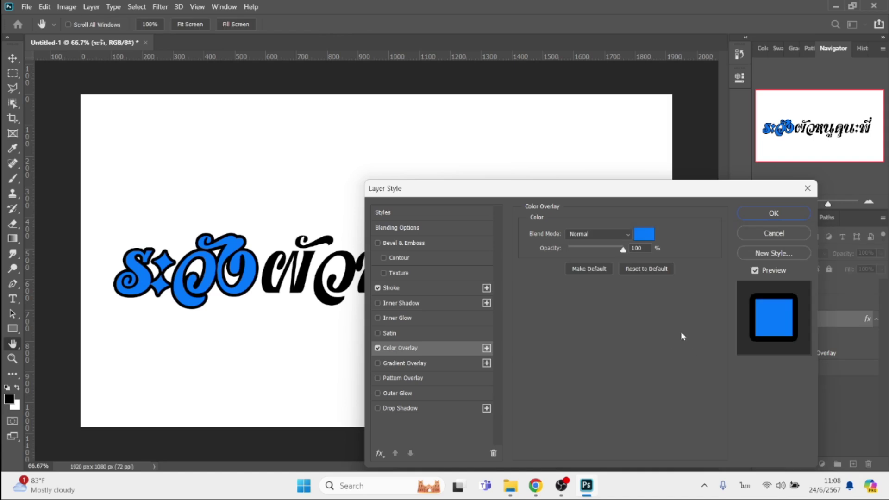
{"action": "key", "text": "Return"}
- Style the ตัวหนู layer with a black Stroke and a pink Color Overlay
{"action": "left_click", "coordinate": [818, 303]}
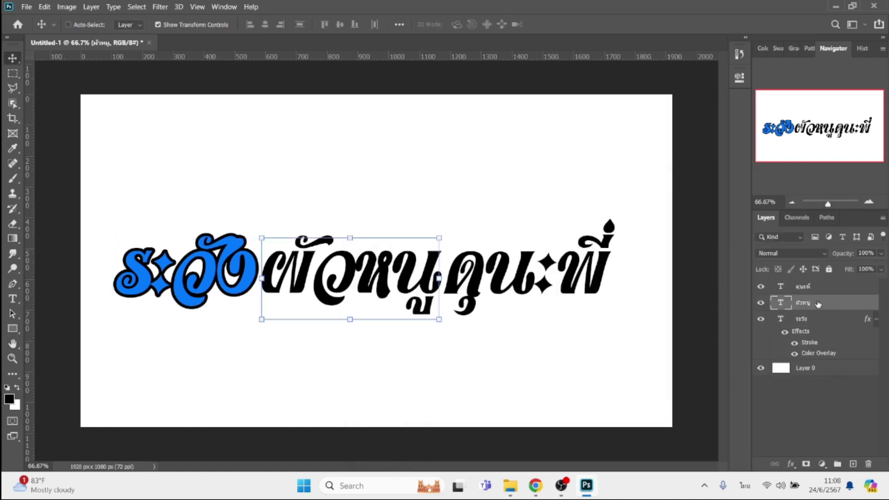
{"action": "left_click", "coordinate": [791, 463]}
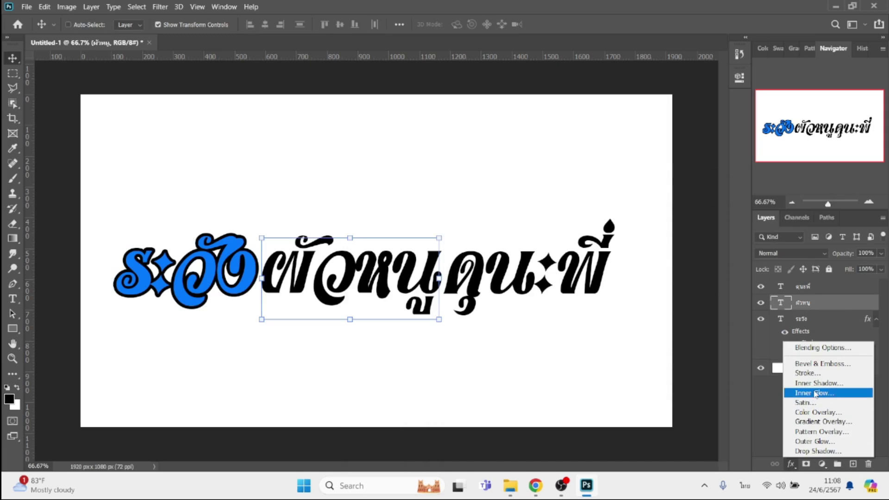
{"action": "left_click", "coordinate": [815, 373]}
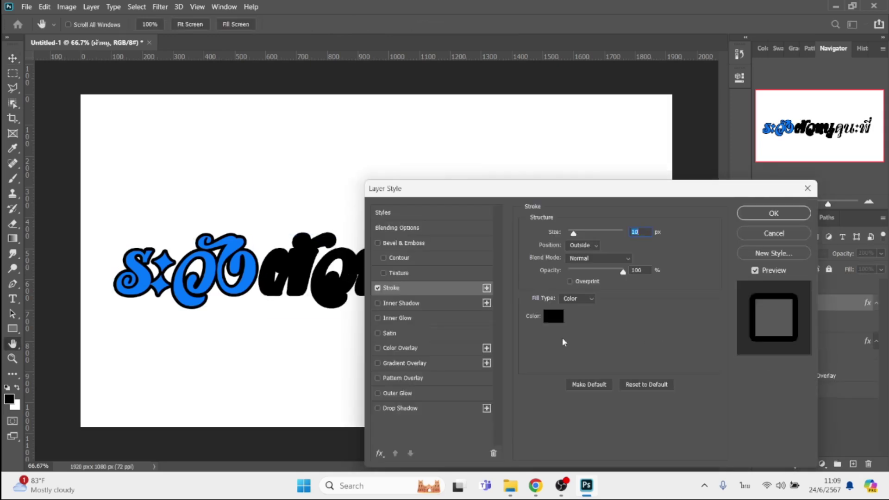
{"action": "left_click", "coordinate": [455, 348]}
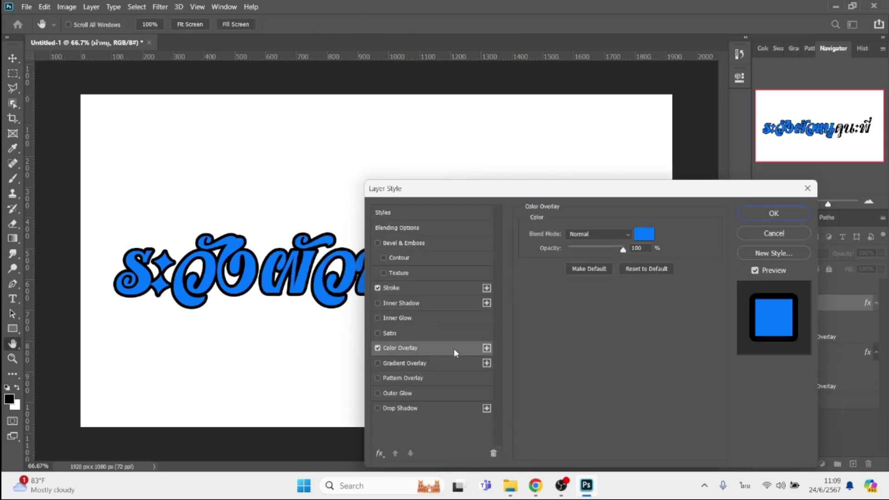
{"action": "left_click", "coordinate": [644, 236]}
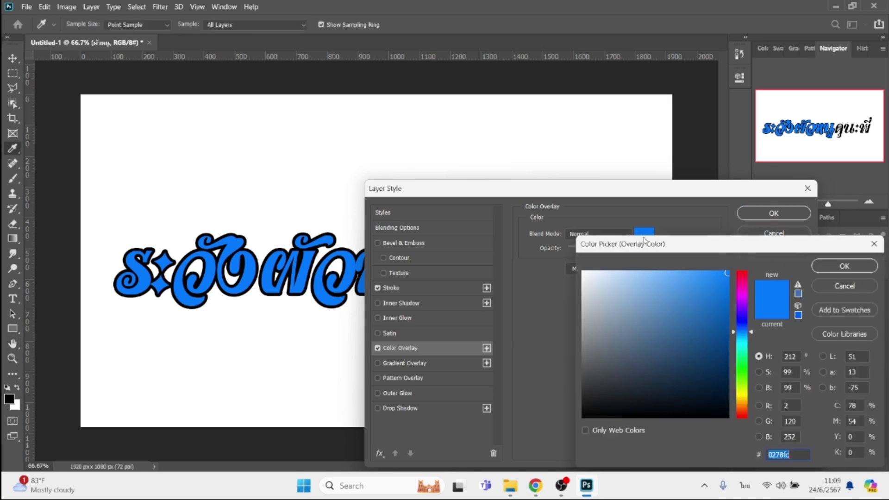
{"action": "left_click", "coordinate": [744, 284]}
{"action": "key", "text": "Return"}
{"action": "key", "text": "Return"}
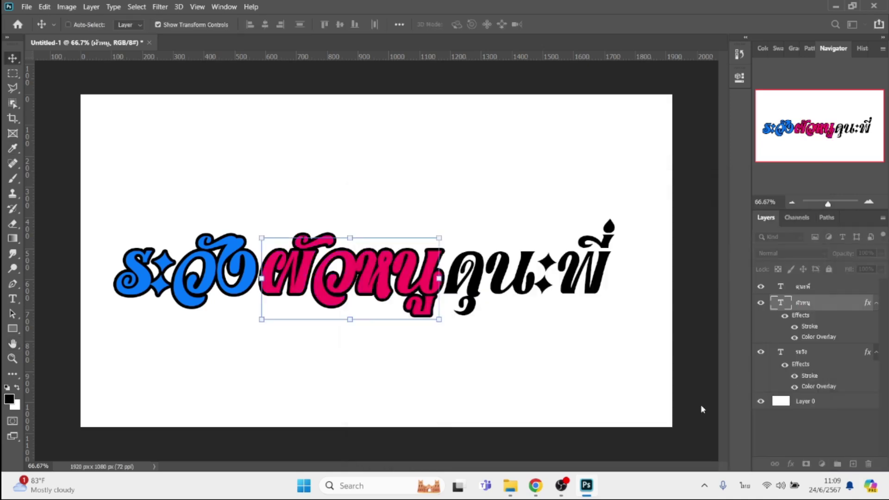
- Style the คุณพี่ layer with a black Stroke and a lime-green #7efc02 Color Overlay
{"action": "left_click", "coordinate": [806, 288]}
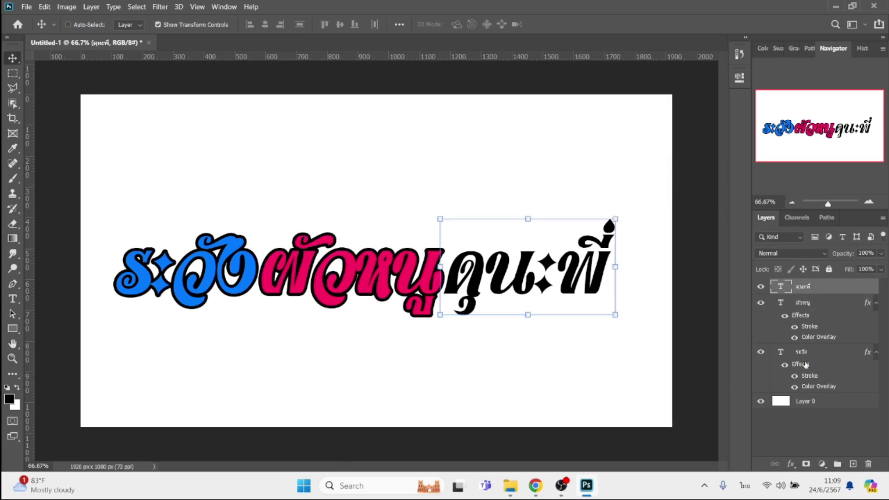
{"action": "left_click", "coordinate": [792, 464]}
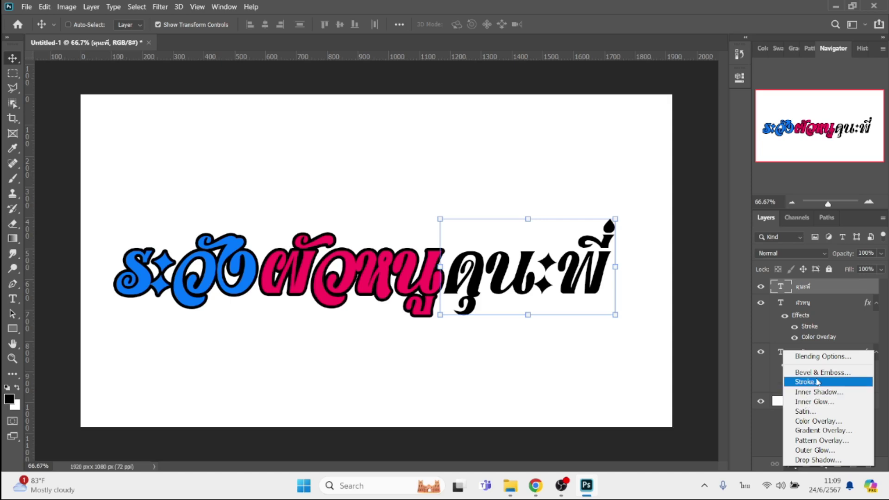
{"action": "left_click", "coordinate": [818, 381]}
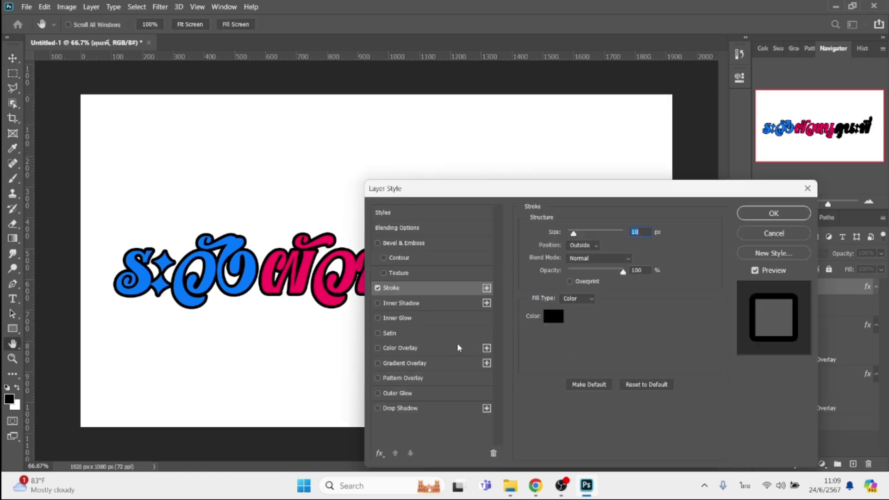
{"action": "left_click", "coordinate": [458, 347]}
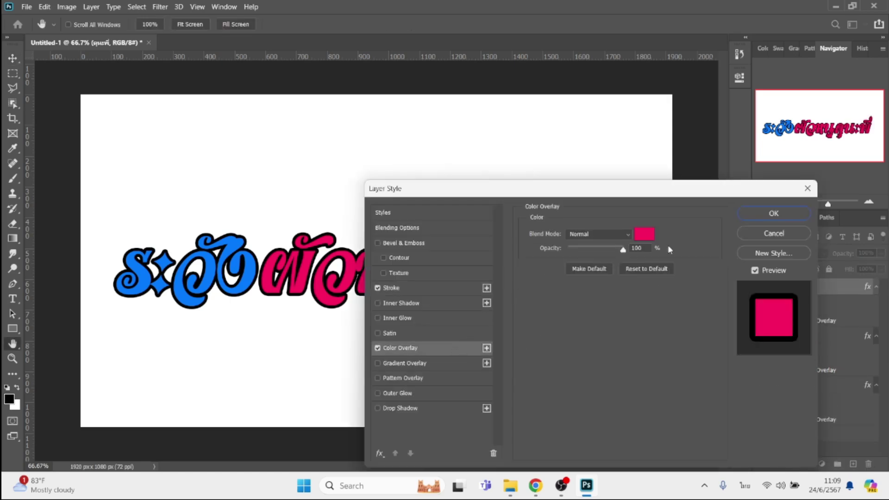
{"action": "left_click_drag", "start_coordinate": [657, 193], "coordinate": [637, 271]}
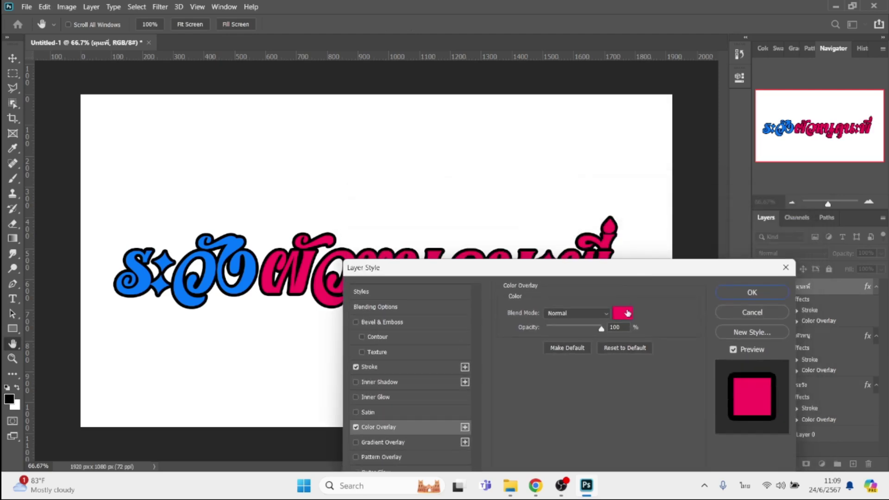
{"action": "left_click", "coordinate": [626, 313]}
{"action": "left_click", "coordinate": [746, 347]}
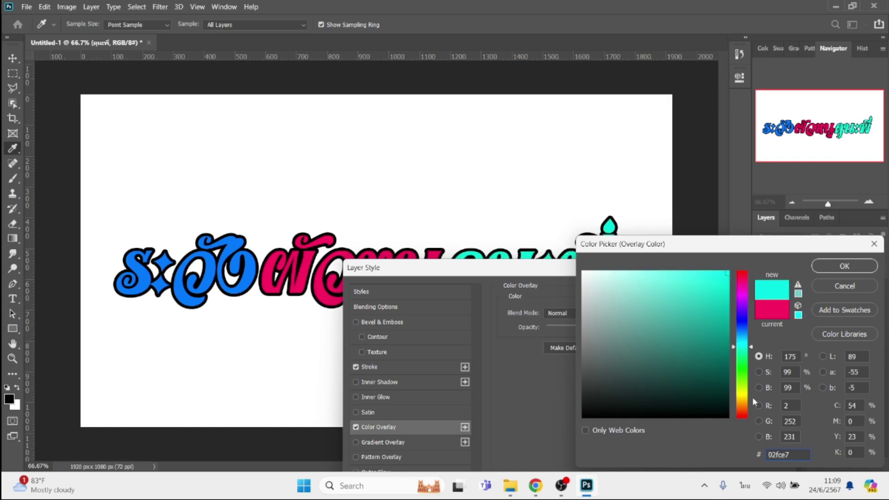
{"action": "left_click", "coordinate": [746, 381]}
{"action": "key", "text": "Return"}
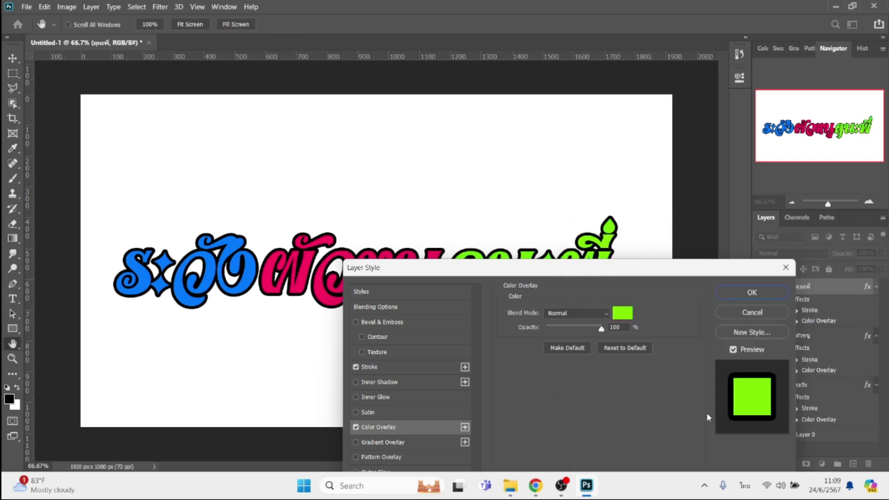
{"action": "key", "text": "Return"}
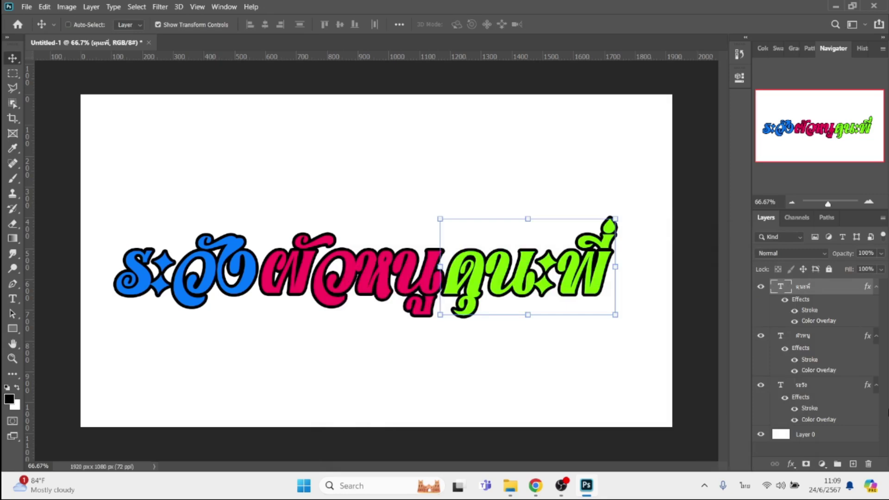
- Duplicate the three styled word layers and place the copies beneath the originals
{"action": "left_click", "coordinate": [823, 342]}
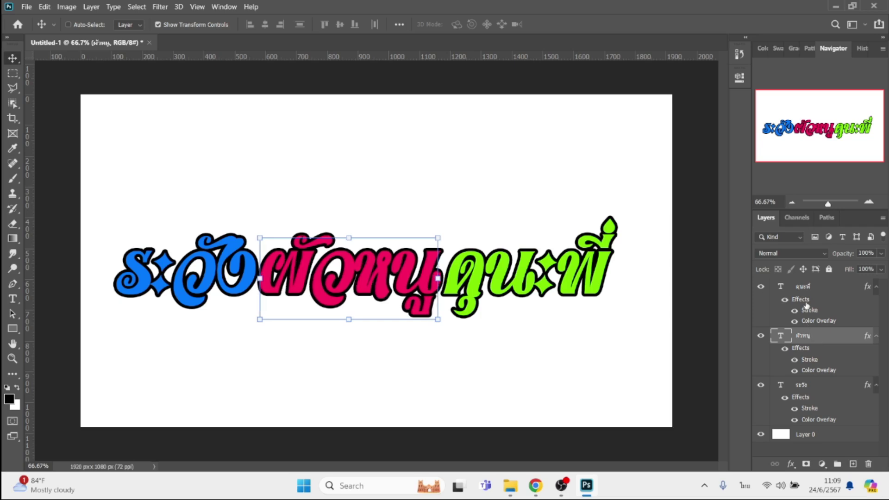
{"action": "left_click", "coordinate": [819, 291]}
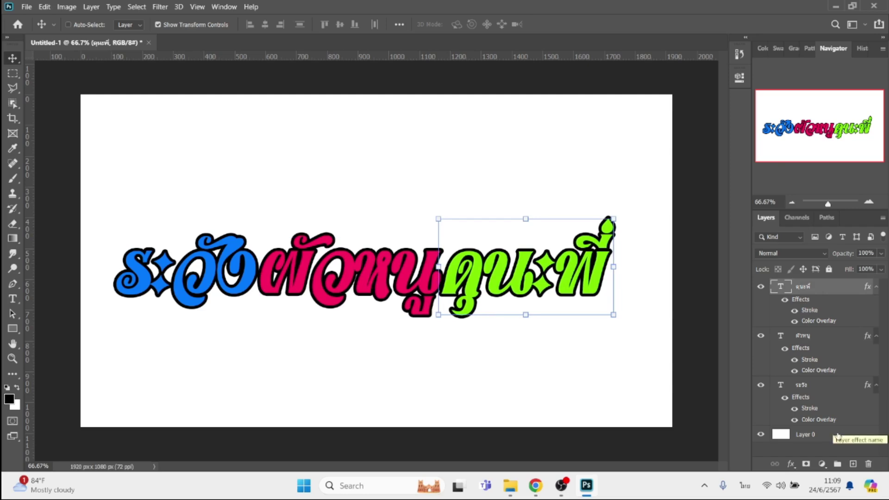
{"action": "left_click", "coordinate": [821, 393], "text": "shift"}
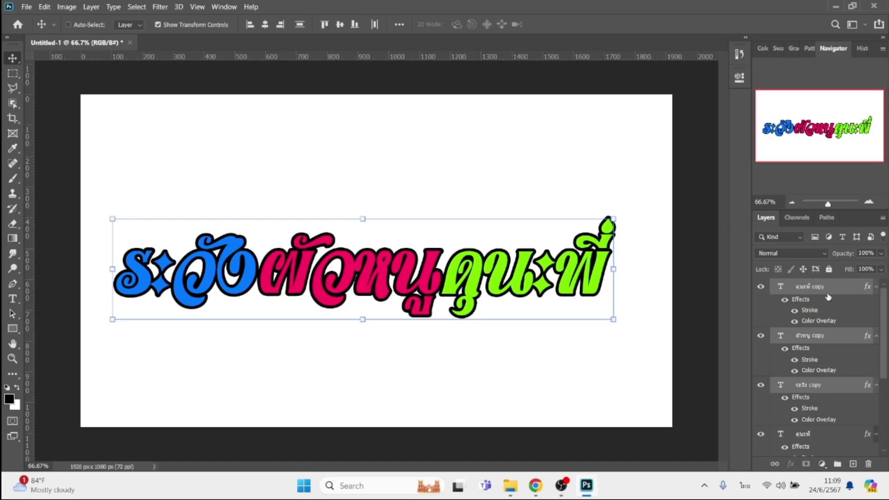
{"action": "key", "text": "ctrl+j"}
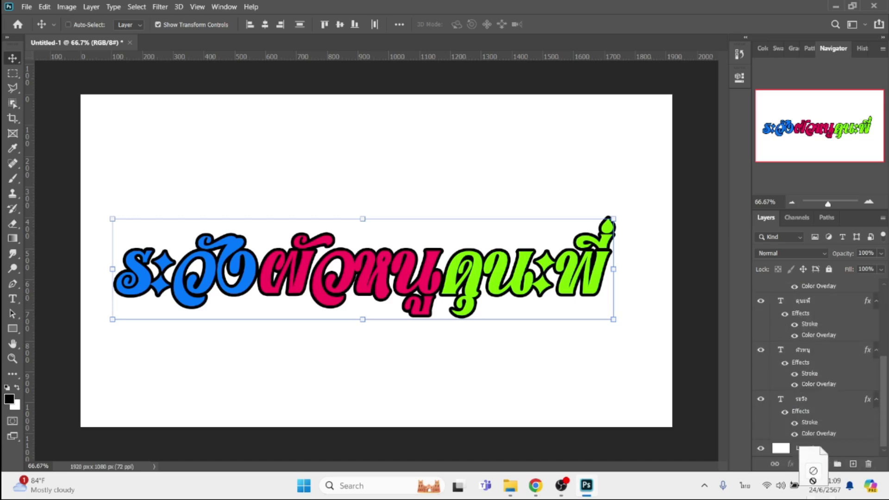
{"action": "left_click_drag", "start_coordinate": [825, 493], "coordinate": [814, 446]}
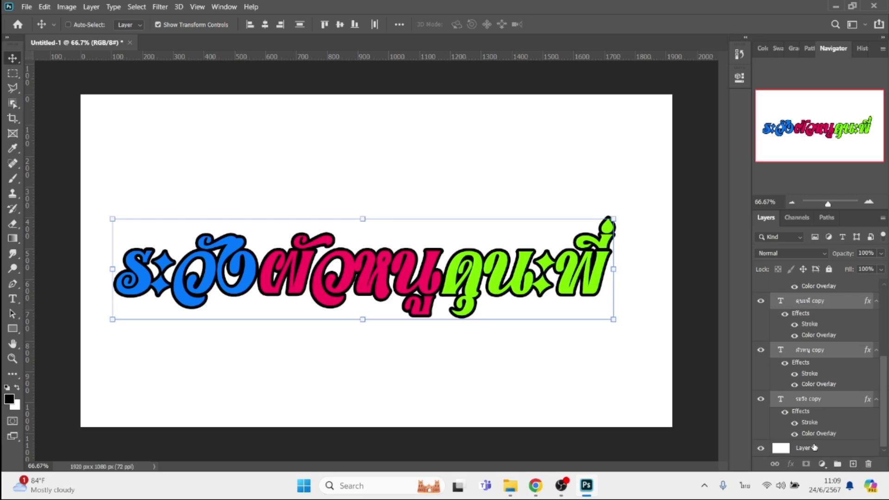
- Offset the copies two pixels down and hide the first copy's Color Overlay
{"action": "key", "text": "Down"}
{"action": "key", "text": "Down"}
{"action": "key", "text": "Down"}
{"action": "key", "text": "Down"}
{"action": "key", "text": "Down"}
{"action": "key", "text": "Down"}
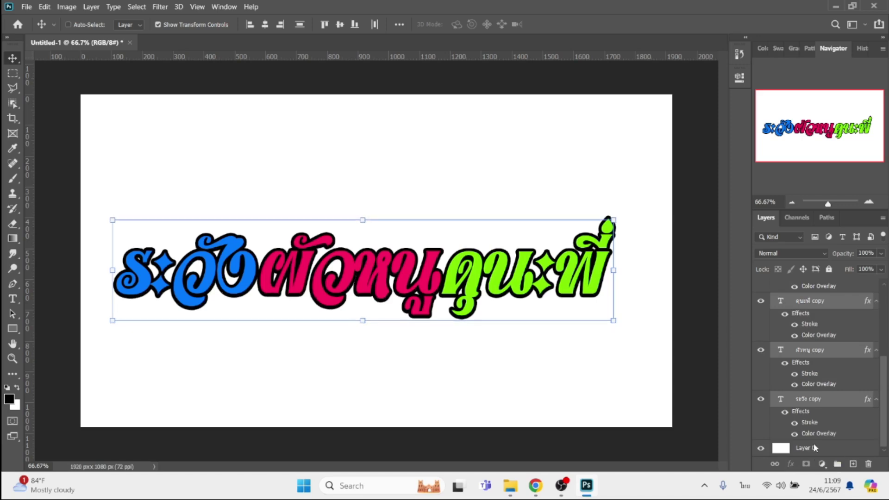
{"action": "key", "text": "Down"}
{"action": "key", "text": "Down"}
{"action": "key", "text": "Down"}
{"action": "key", "text": "Down"}
{"action": "key", "text": "Down"}
{"action": "key", "text": "Down"}
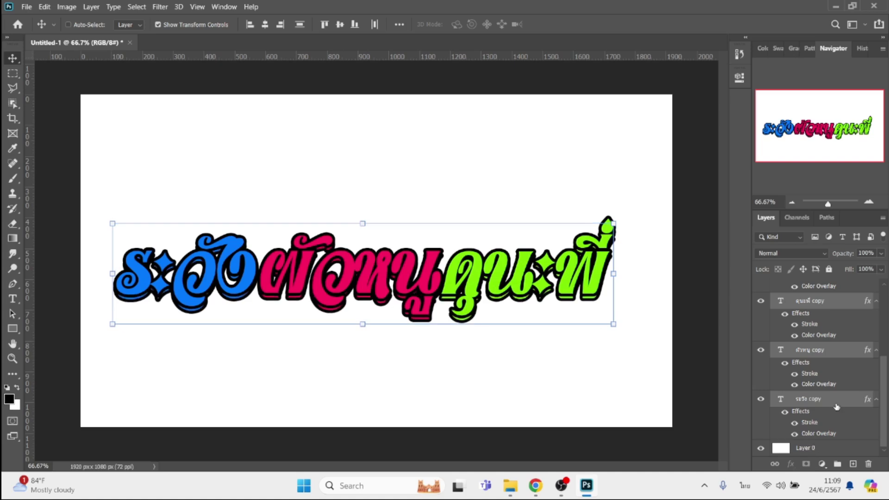
{"action": "left_click", "coordinate": [795, 433]}
- Hide the Color Overlay on the remaining two shadow copy layers
{"action": "left_click", "coordinate": [794, 384]}
{"action": "left_click", "coordinate": [795, 336]}
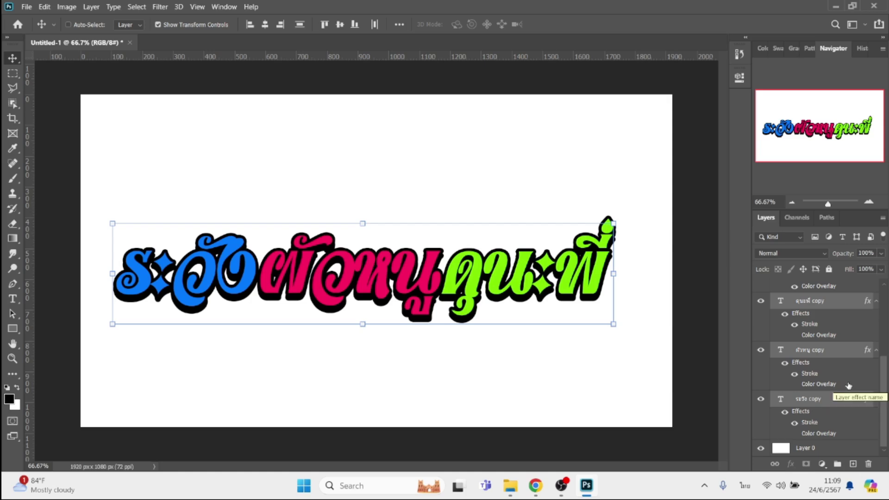
{"action": "scroll", "coordinate": [845, 387], "scroll_direction": "up", "scroll_amount": 5}
- Duplicate the three original word layers as 'copy 2' below and hide white Layer 0
{"action": "left_click", "coordinate": [829, 389]}
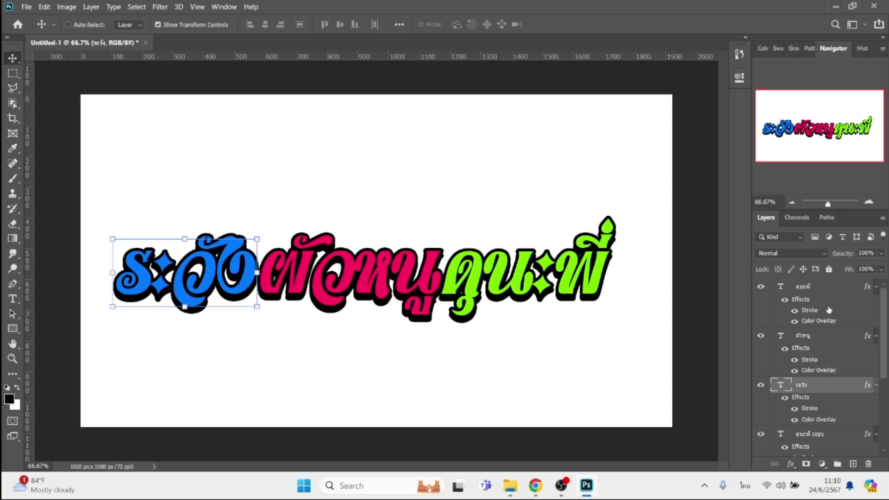
{"action": "left_click", "coordinate": [833, 287], "text": "shift"}
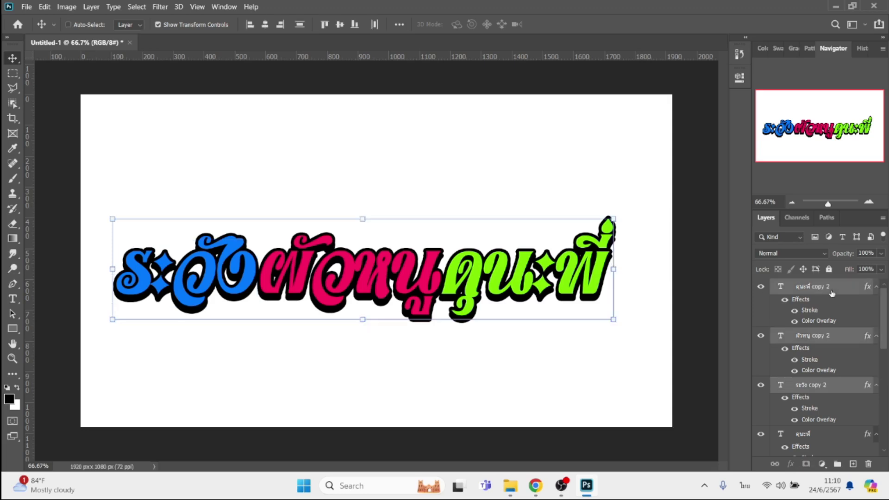
{"action": "key", "text": "ctrl+j"}
{"action": "mouse_move", "coordinate": [832, 294]}
{"action": "left_mouse_down"}
{"action": "mouse_move", "coordinate": [849, 485]}
{"action": "mouse_move", "coordinate": [853, 463]}
{"action": "left_mouse_up"}
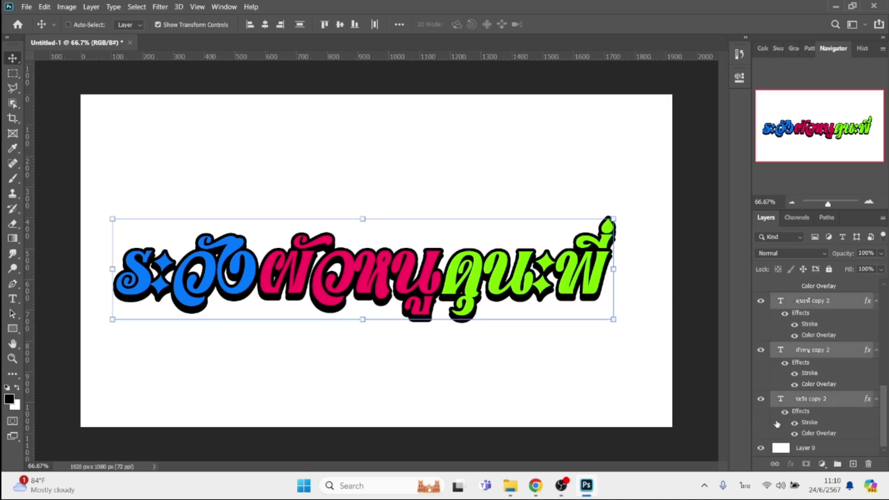
{"action": "left_click", "coordinate": [762, 448]}
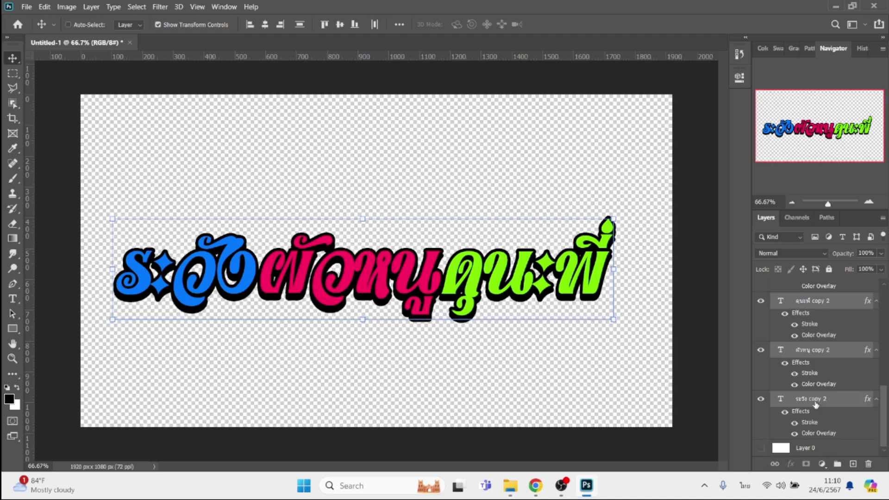
- Add a white Stroke to the ระวัง copy 2 layer
{"action": "left_click", "coordinate": [818, 403]}
{"action": "left_click", "coordinate": [790, 463]}
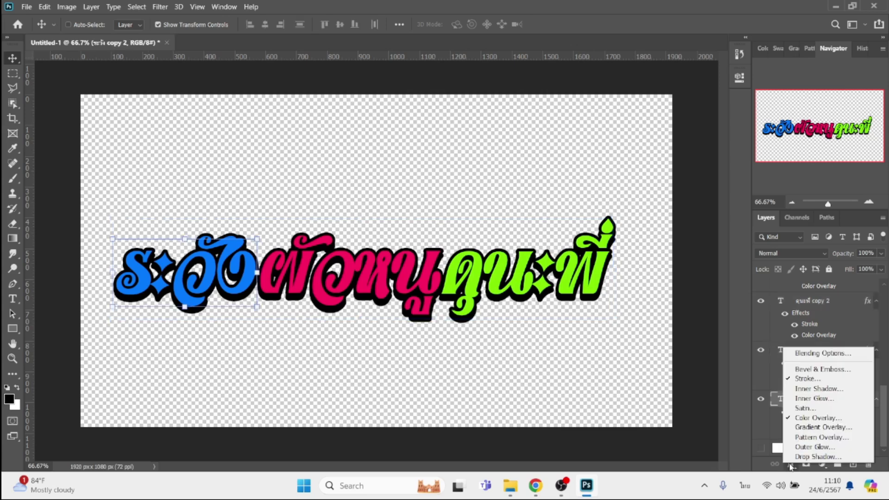
{"action": "left_click", "coordinate": [808, 378]}
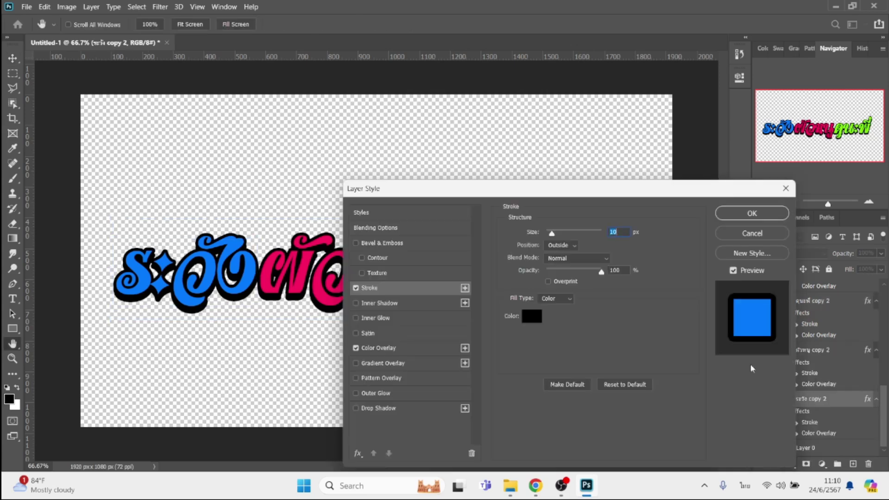
{"action": "left_click", "coordinate": [539, 316]}
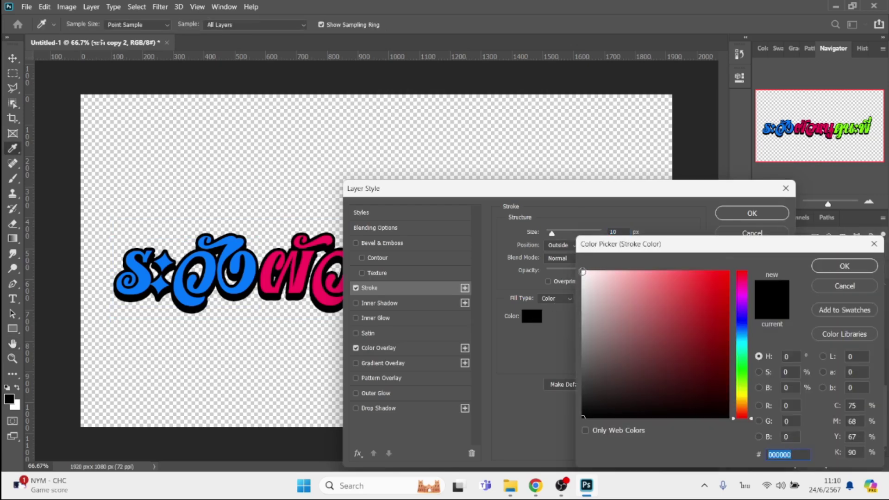
{"action": "left_click", "coordinate": [584, 273]}
{"action": "key", "text": "Return"}
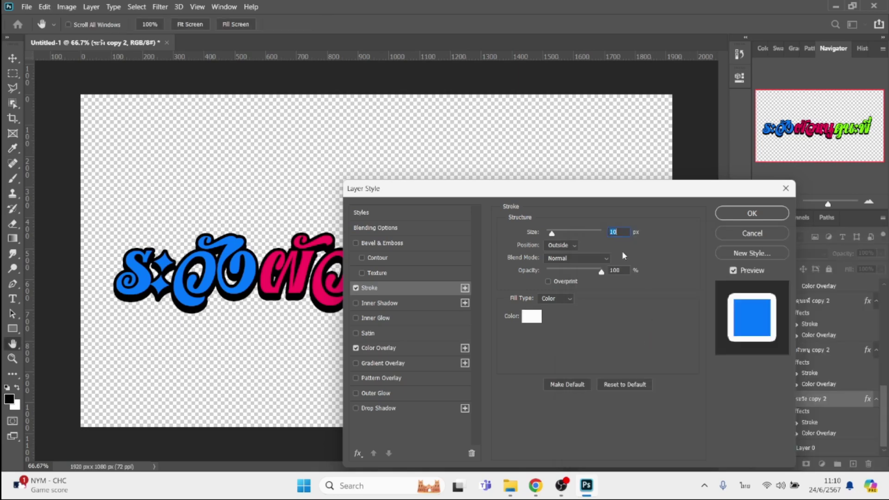
{"action": "scroll", "coordinate": [626, 232], "scroll_direction": "up", "scroll_amount": 6}
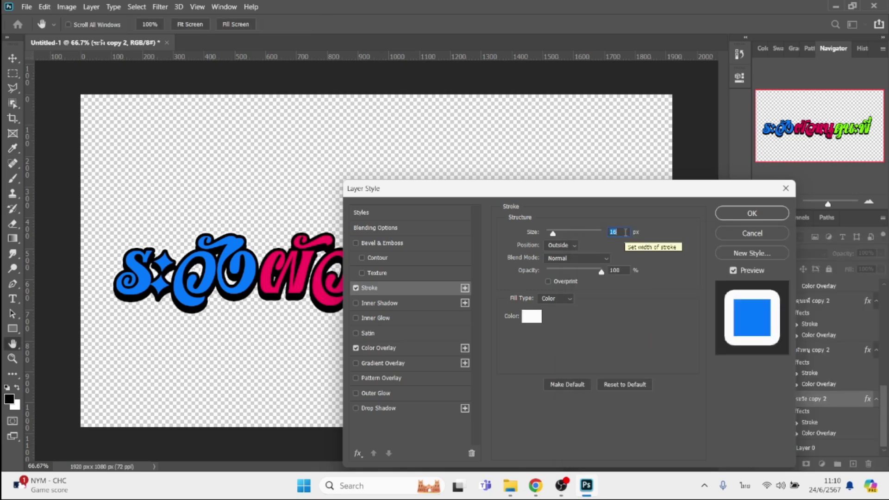
{"action": "mouse_move", "coordinate": [628, 193]}
{"action": "left_mouse_down"}
{"action": "mouse_move", "coordinate": [651, 369]}
{"action": "mouse_move", "coordinate": [624, 211]}
{"action": "mouse_move", "coordinate": [626, 233]}
{"action": "mouse_move", "coordinate": [740, 269]}
{"action": "mouse_move", "coordinate": [569, 249]}
{"action": "mouse_move", "coordinate": [548, 235]}
{"action": "mouse_move", "coordinate": [625, 224]}
{"action": "left_mouse_up"}
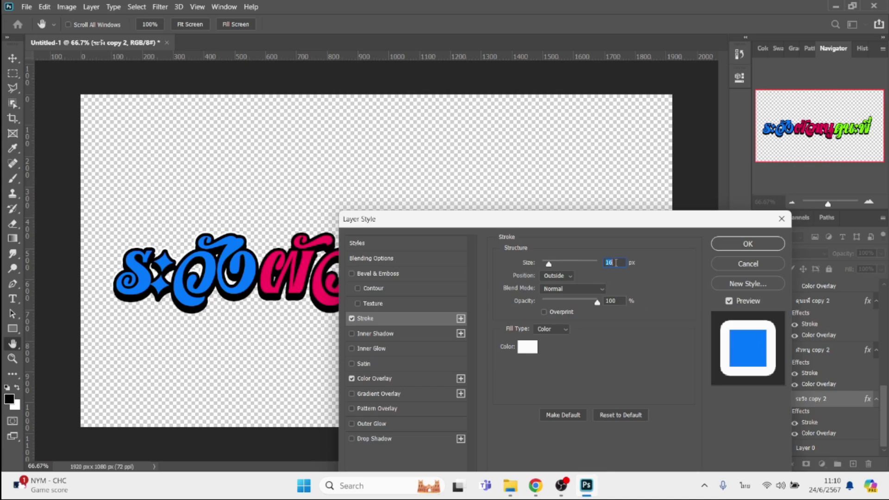
- Set the white stroke size to 20 px and apply it
{"action": "key", "text": "Up"}
{"action": "key", "text": "Up"}
{"action": "key", "text": "Up"}
{"action": "key", "text": "Up"}
{"action": "key", "text": "Up"}
{"action": "key", "text": "Up"}
{"action": "key", "text": "Up"}
{"action": "key", "text": "Up"}
{"action": "key", "text": "Up"}
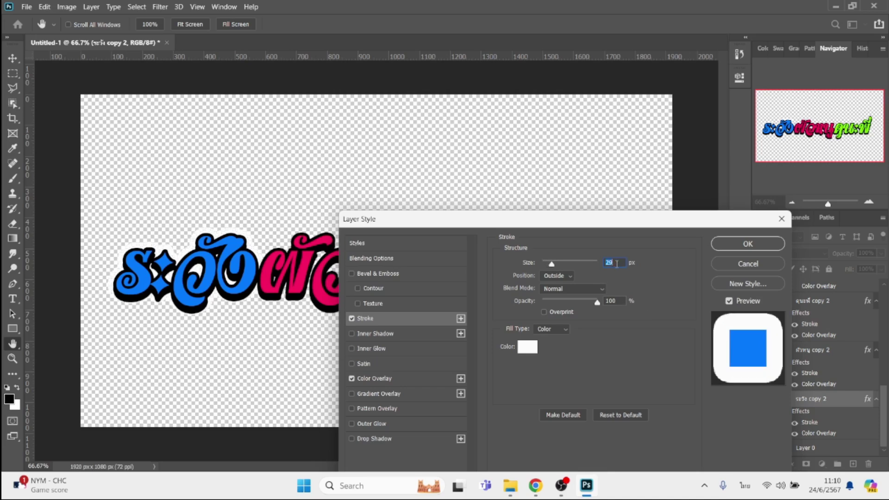
{"action": "key", "text": "Down"}
{"action": "key", "text": "Down"}
{"action": "key", "text": "Down"}
{"action": "key", "text": "Down"}
{"action": "key", "text": "Down"}
{"action": "key", "text": "Down"}
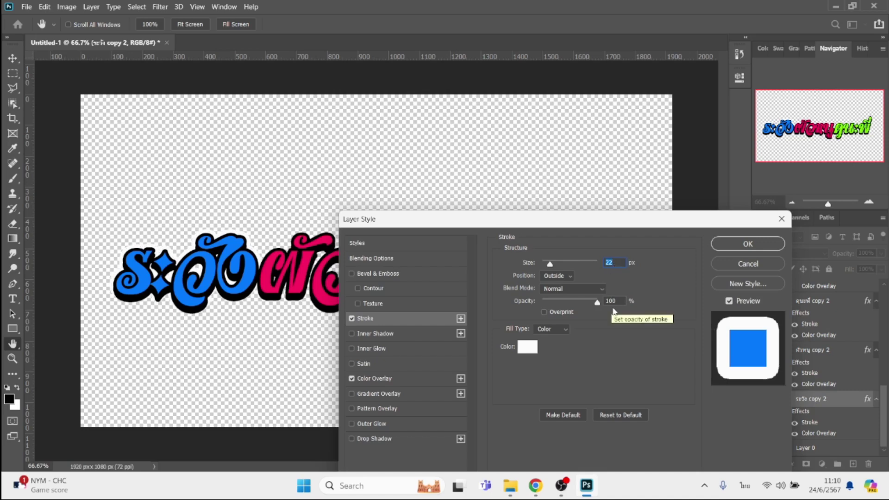
{"action": "key", "text": "Down"}
{"action": "key", "text": "Down"}
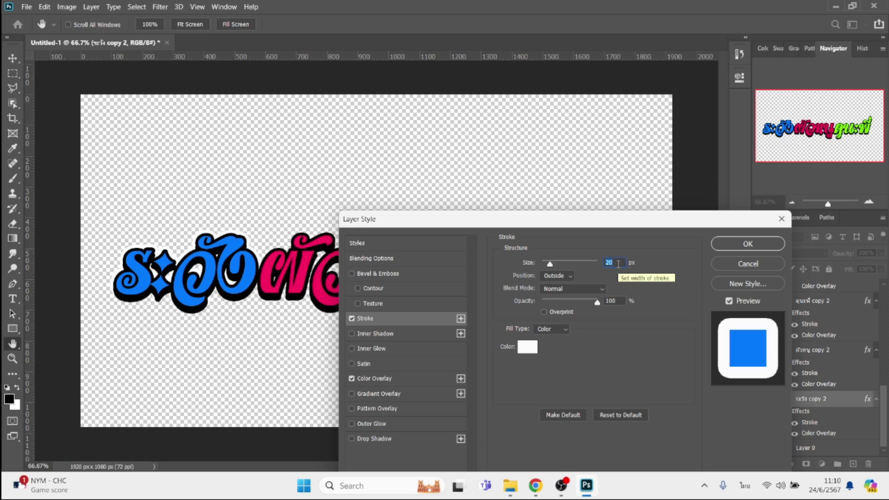
{"action": "key", "text": "Return"}
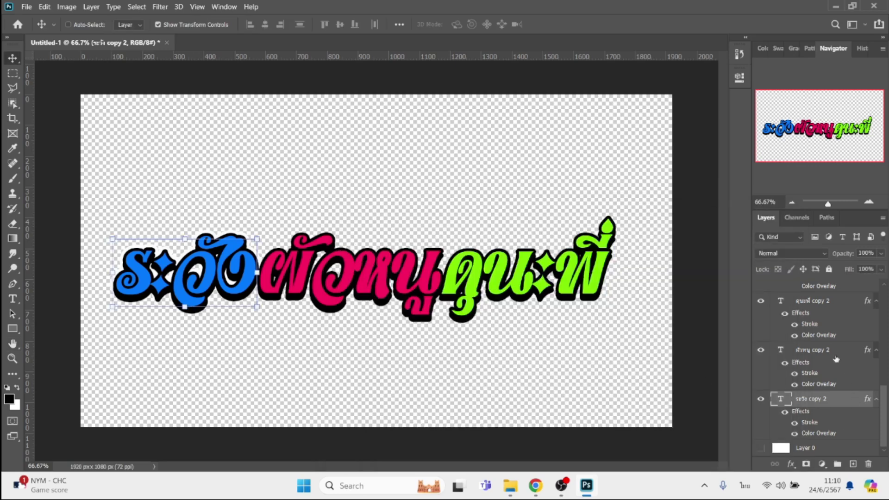
{"action": "left_click", "coordinate": [830, 356]}
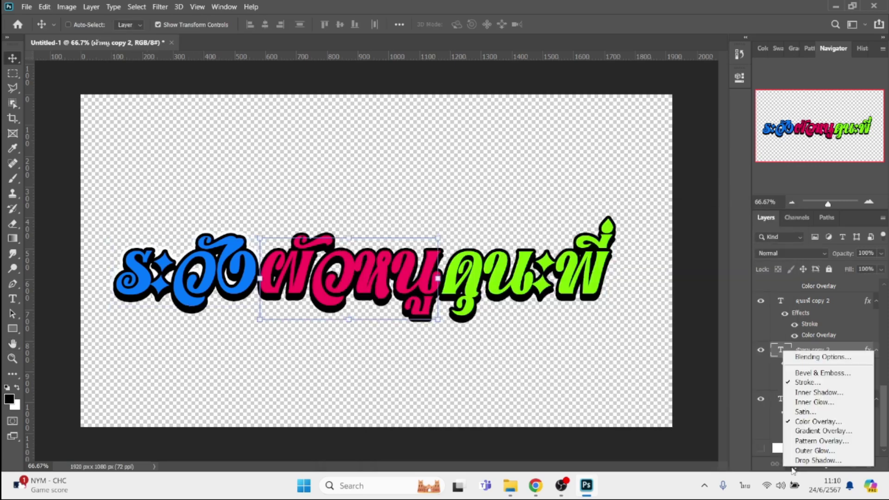
- Add a 20 px white Stroke effect to the pink ผัวหนู copy 2 layer
{"action": "left_click", "coordinate": [792, 465]}
{"action": "left_click", "coordinate": [813, 383]}
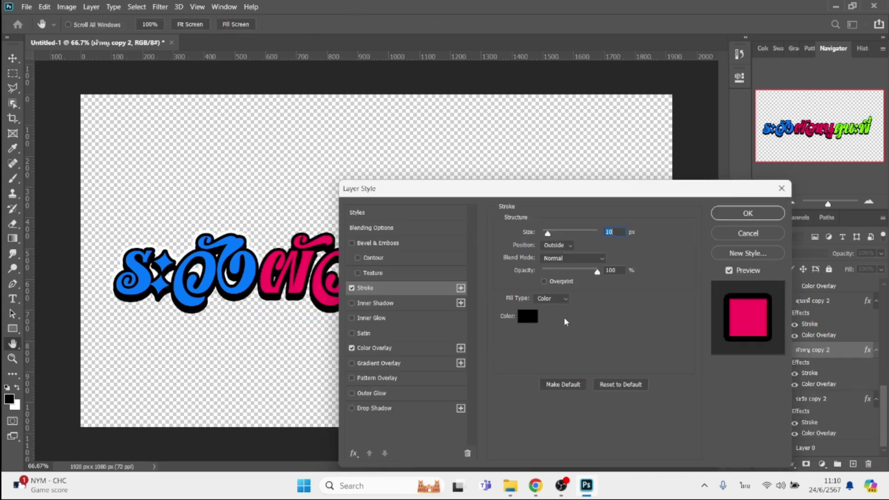
{"action": "type", "text": "20"}
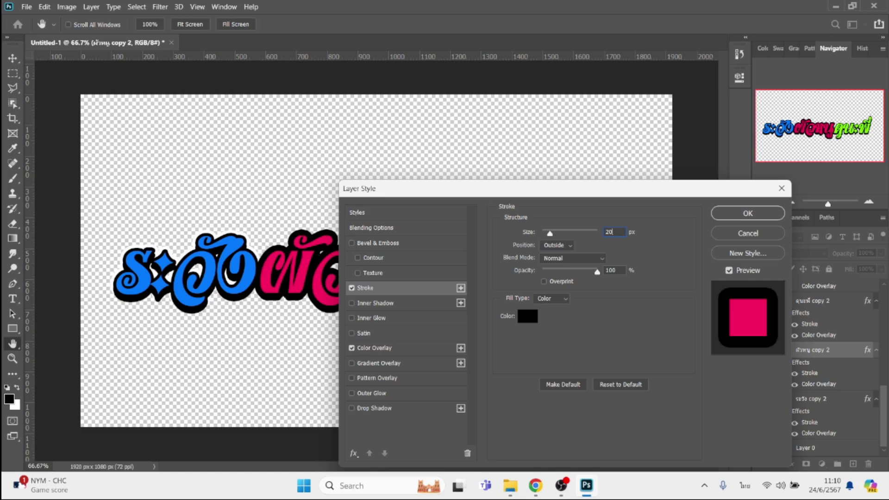
{"action": "left_click", "coordinate": [533, 317]}
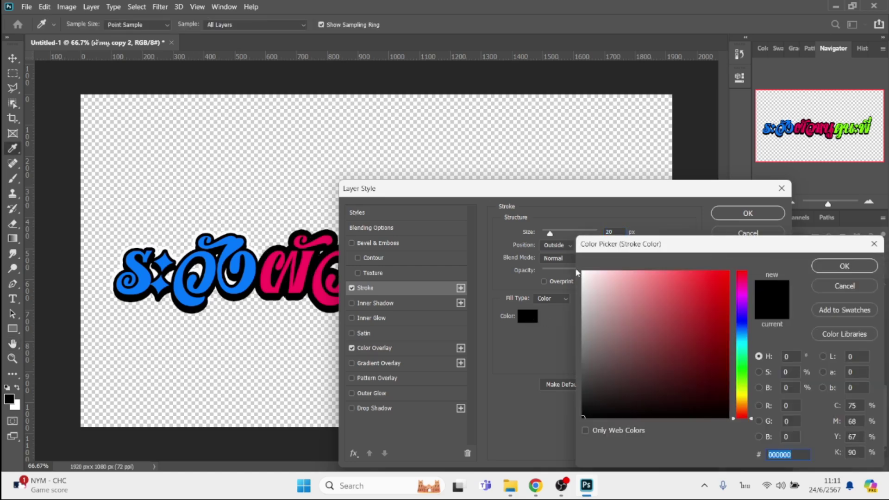
{"action": "left_click", "coordinate": [583, 272]}
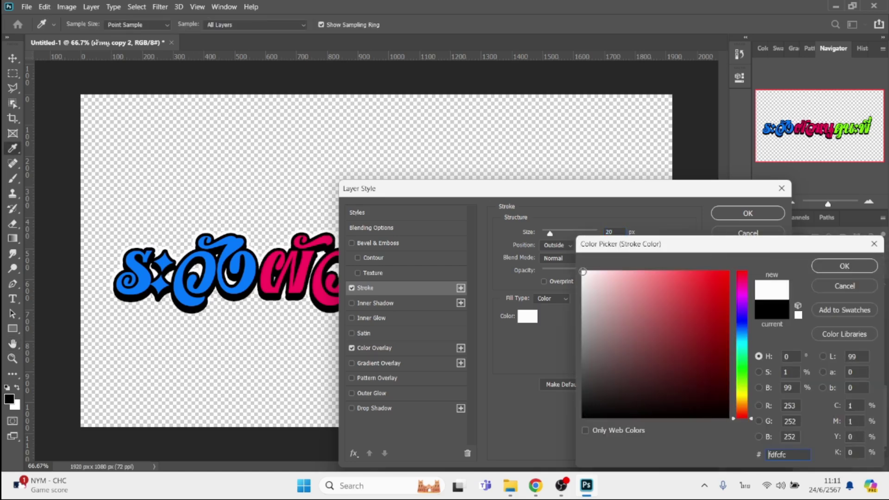
{"action": "key", "text": "Return"}
{"action": "key", "text": "Return"}
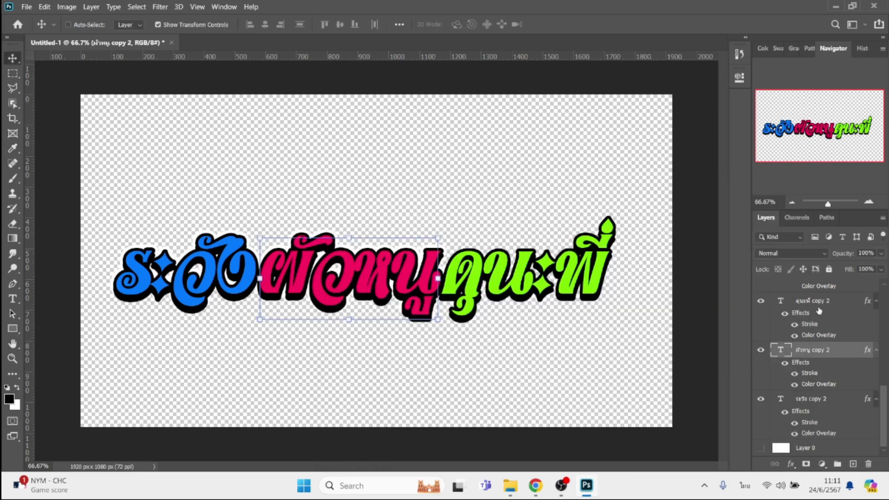
{"action": "key", "text": "alt+bracketright"}
- Change the green คุณพี่ copy 2 layer's Stroke to 20 px white
{"action": "right_click", "coordinate": [802, 390]}
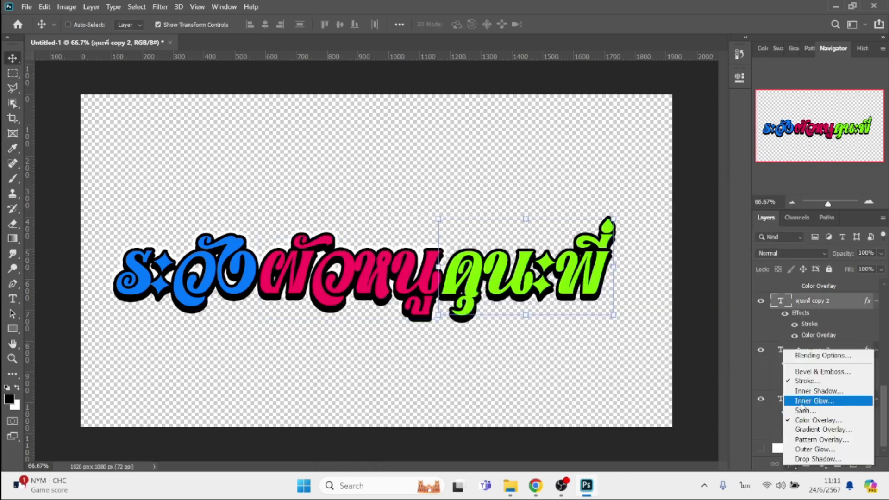
{"action": "key", "text": "Escape"}
{"action": "double_click", "coordinate": [810, 324]}
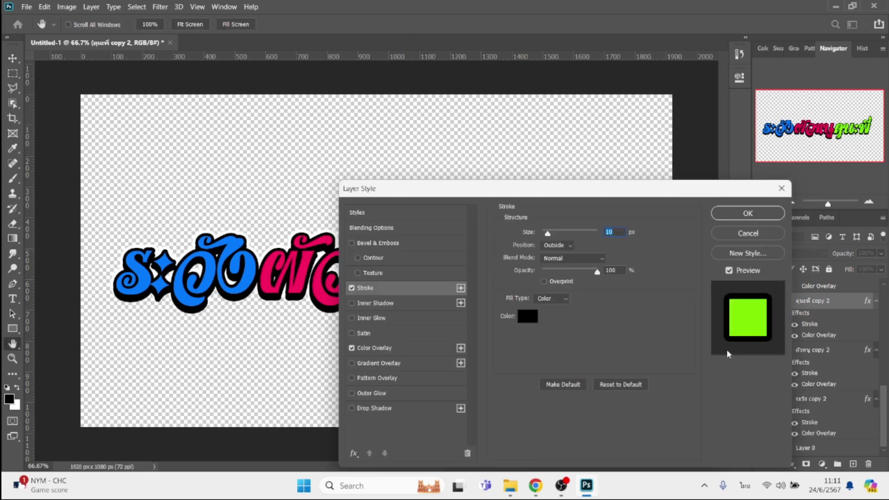
{"action": "type", "text": "20"}
{"action": "left_click", "coordinate": [528, 317]}
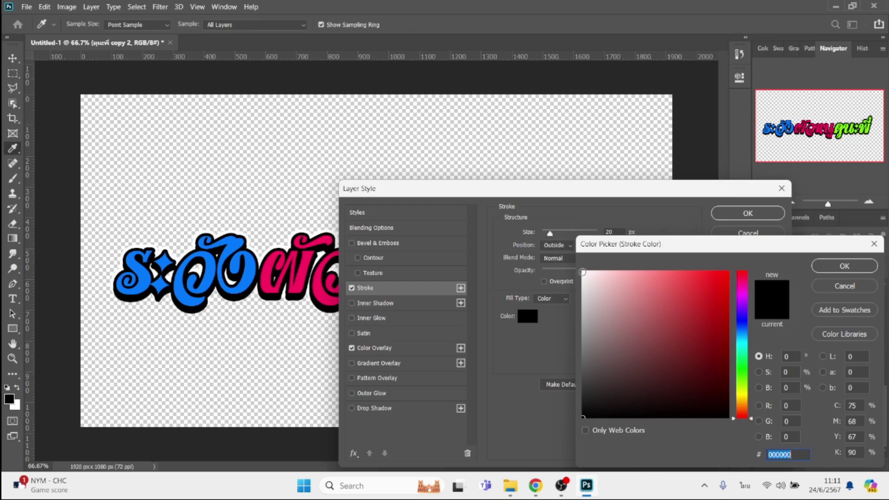
{"action": "left_click", "coordinate": [583, 273]}
{"action": "key", "text": "Return"}
{"action": "key", "text": "Escape"}
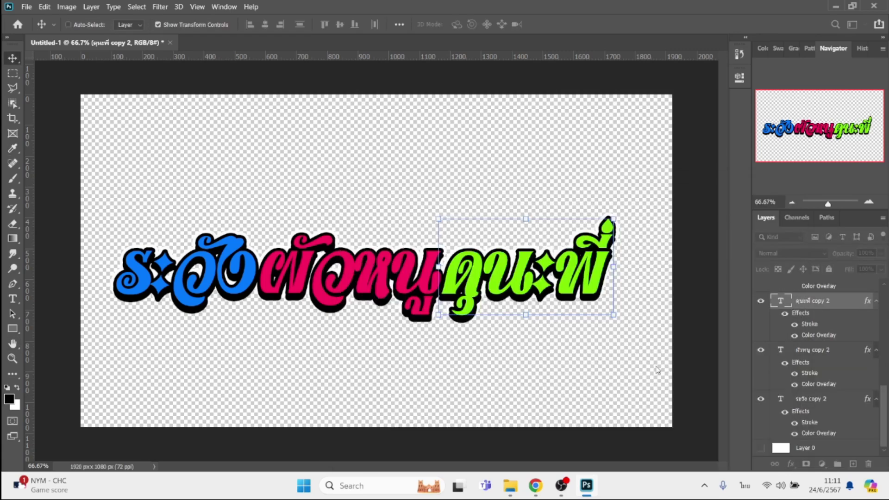
- Show the white background layer again and select all the word layers
{"action": "left_click", "coordinate": [829, 401]}
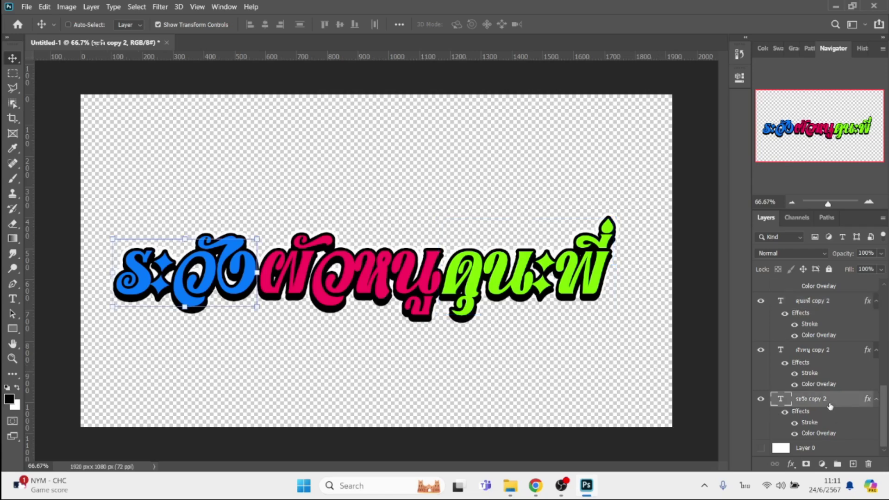
{"action": "left_click", "coordinate": [761, 449]}
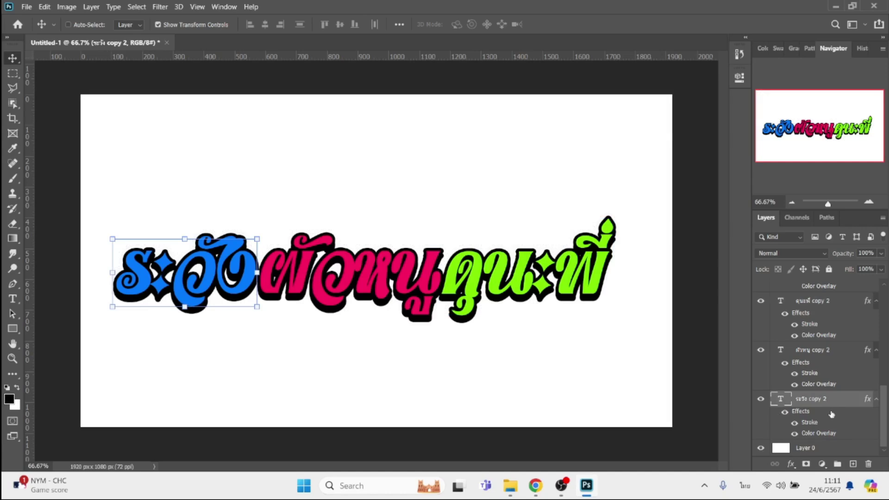
{"action": "scroll", "coordinate": [832, 415], "scroll_direction": "up", "scroll_amount": 5}
{"action": "left_click", "coordinate": [824, 293], "text": "shift"}
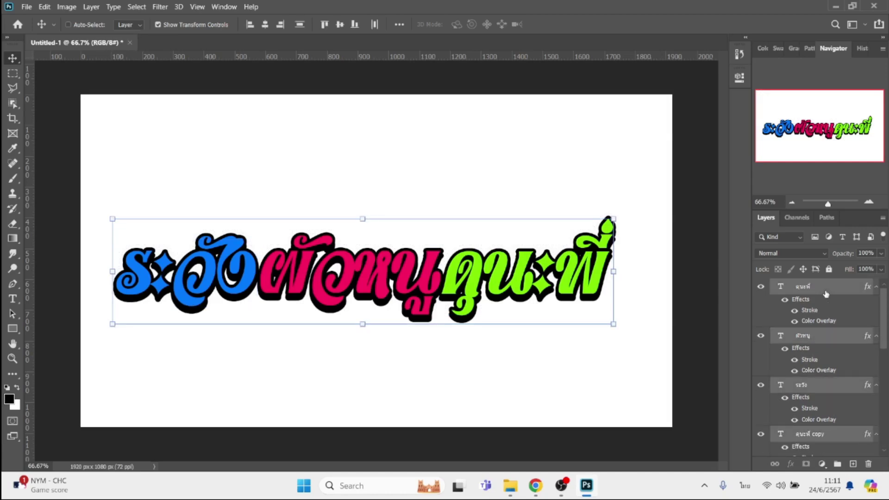
- Group the selected word layers into Group 1 and add a Stroke effect to it
{"action": "left_click", "coordinate": [839, 465]}
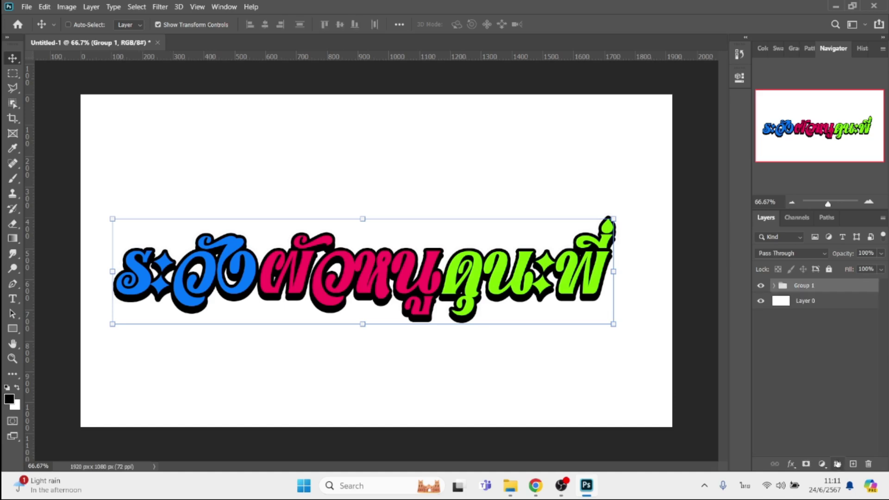
{"action": "left_click", "coordinate": [791, 464]}
{"action": "left_click", "coordinate": [808, 376]}
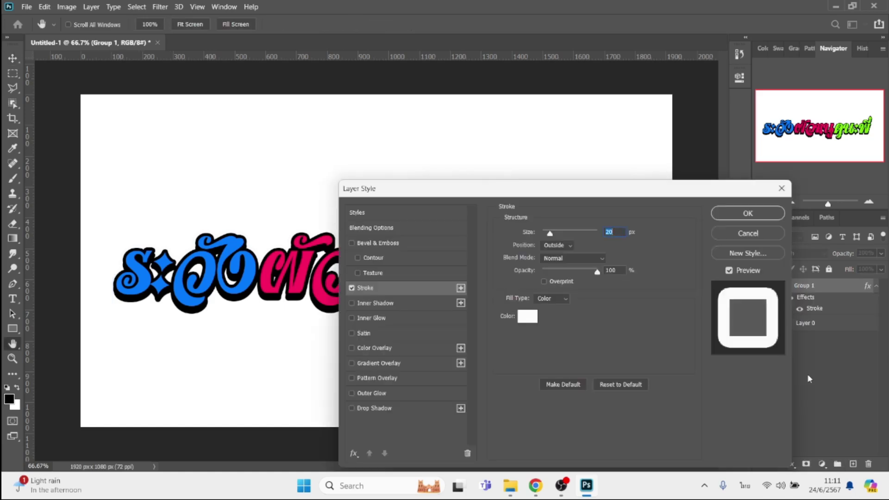
- Set Group 1's stroke colour to cyan, reduce its size to 12 px, and apply it
{"action": "left_click", "coordinate": [525, 320]}
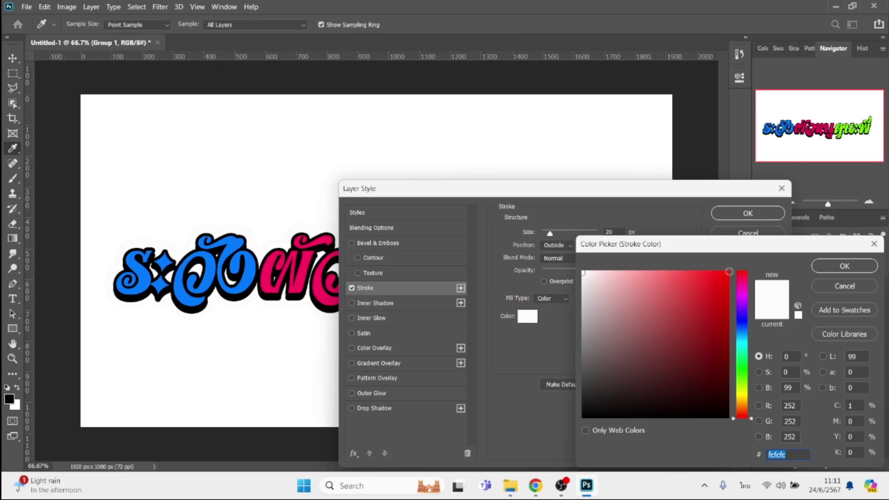
{"action": "left_click", "coordinate": [728, 273]}
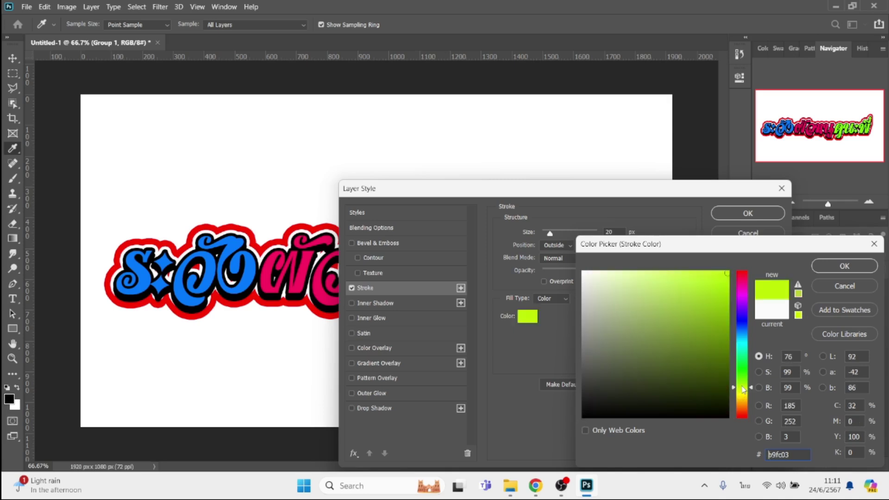
{"action": "left_click", "coordinate": [740, 388]}
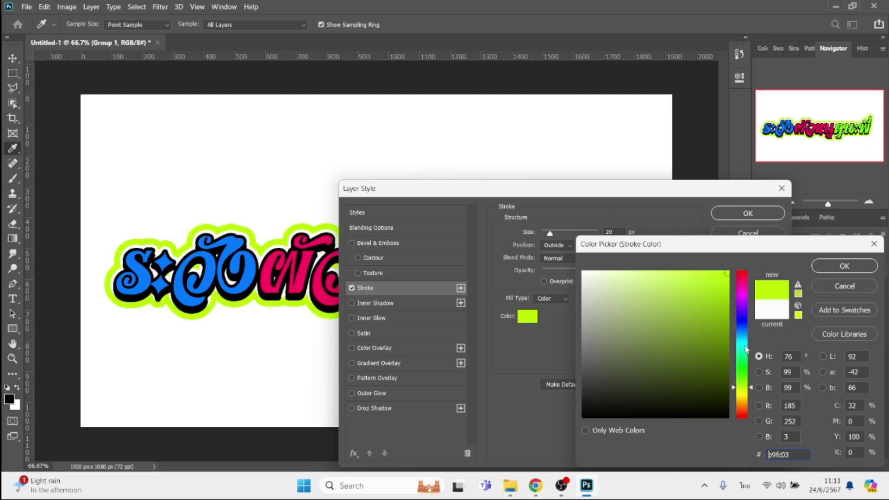
{"action": "left_click", "coordinate": [744, 351]}
{"action": "key", "text": "Return"}
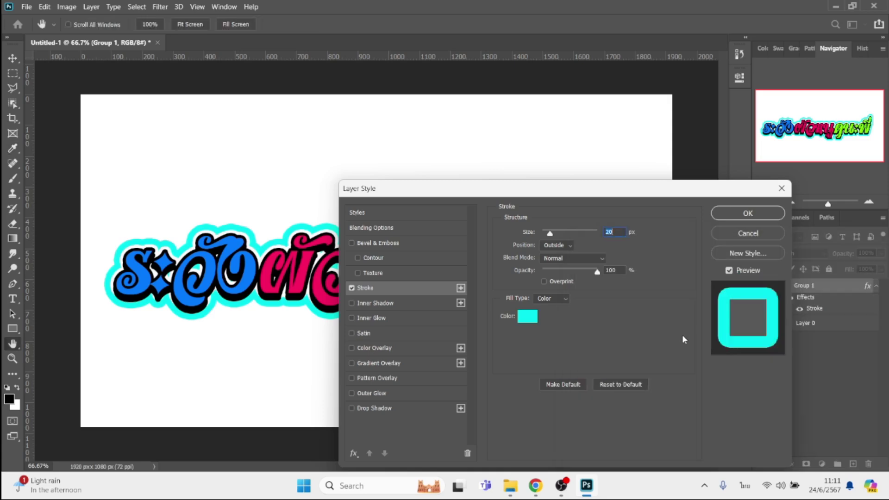
{"action": "key", "text": "Down"}
{"action": "key", "text": "Down"}
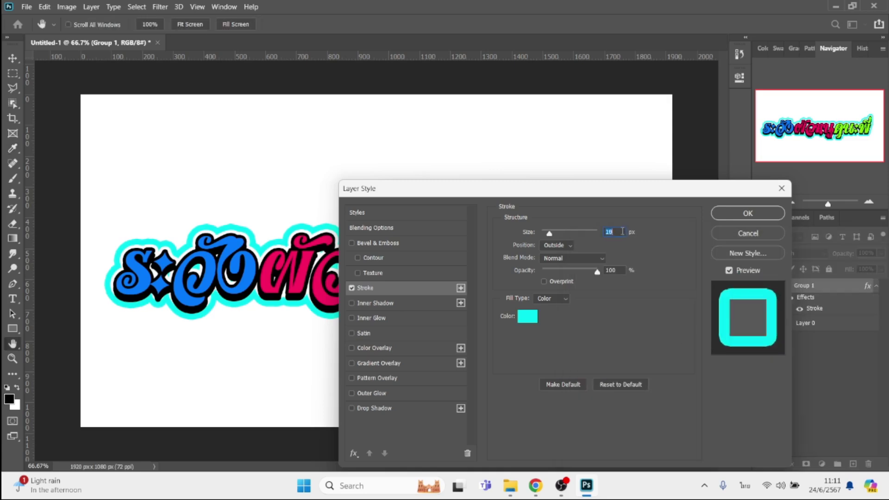
{"action": "key", "text": "Down"}
{"action": "key", "text": "Down"}
{"action": "key", "text": "Down"}
{"action": "key", "text": "Down"}
{"action": "key", "text": "Down"}
{"action": "key", "text": "Down"}
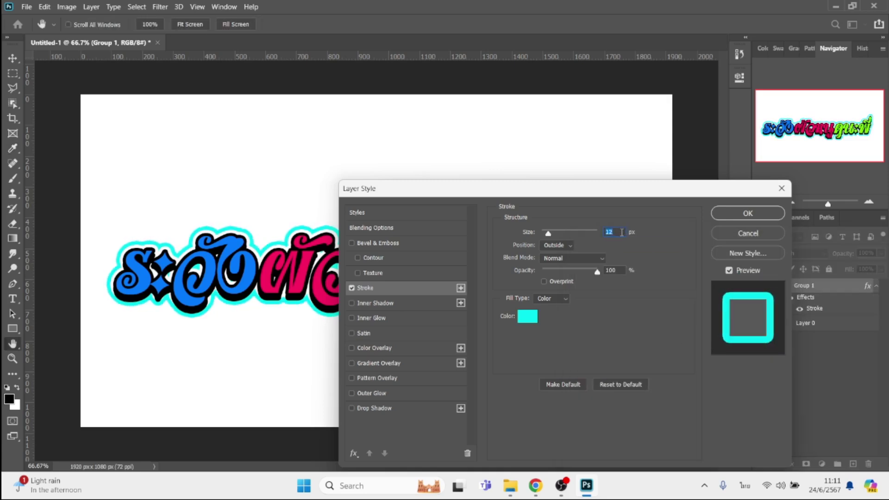
{"action": "key", "text": "Return"}
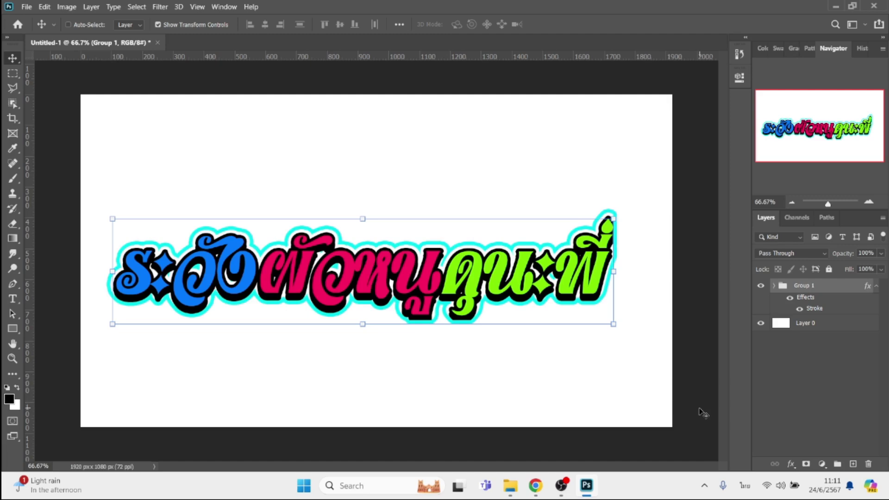
- Expand Group 1, then try and discard a blue stroke on the blue word's copy layer
{"action": "left_click", "coordinate": [773, 287]}
{"action": "scroll", "coordinate": [886, 362], "scroll_direction": "down", "scroll_amount": 5}
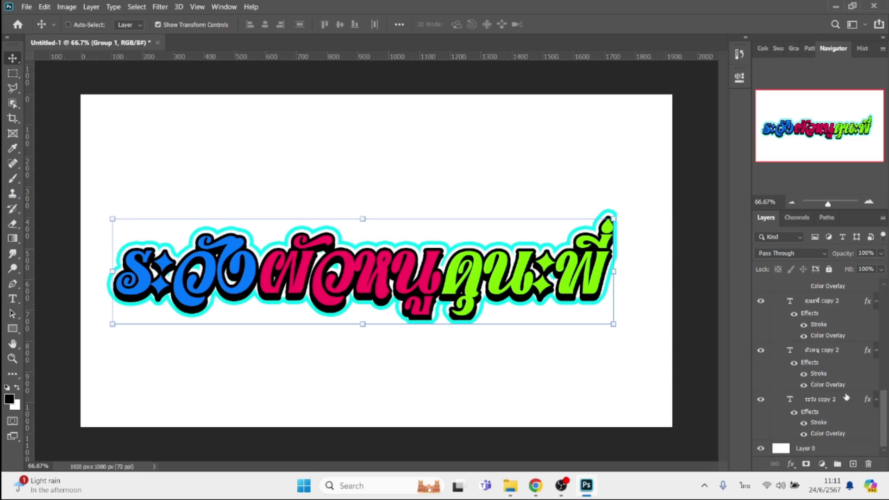
{"action": "left_click", "coordinate": [836, 399]}
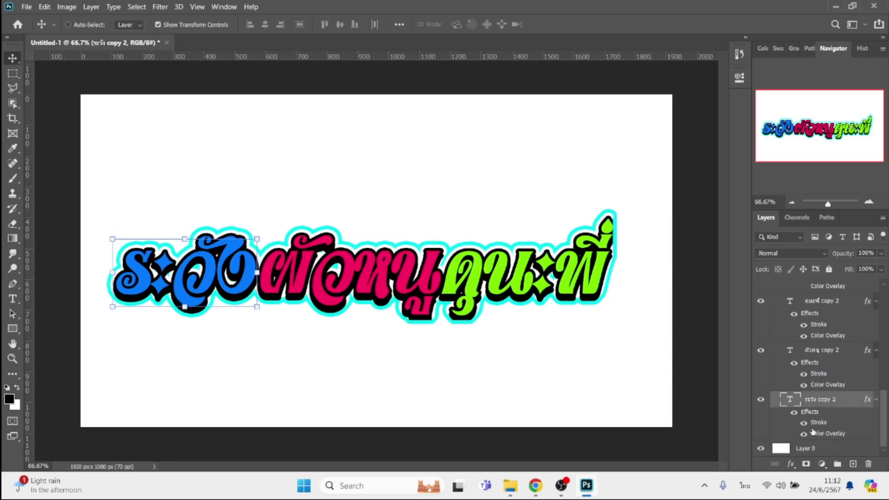
{"action": "left_click", "coordinate": [793, 464]}
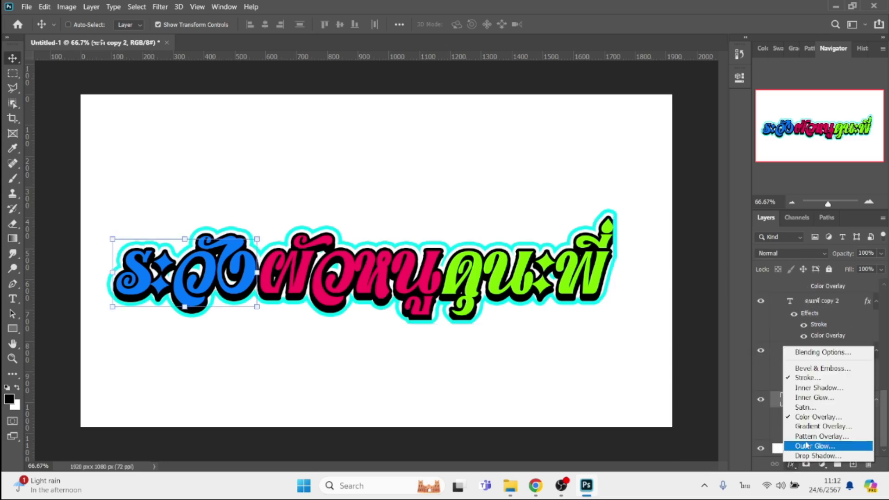
{"action": "left_click", "coordinate": [816, 385]}
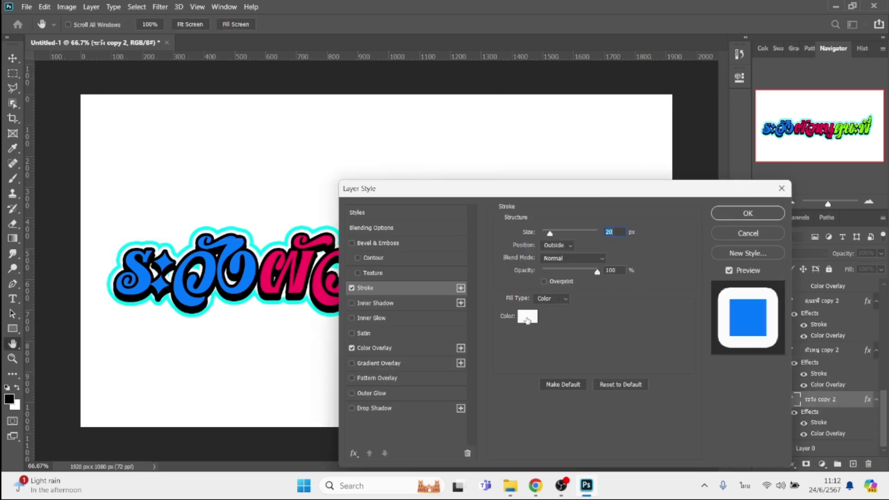
{"action": "left_click", "coordinate": [527, 319]}
{"action": "left_click", "coordinate": [248, 278]}
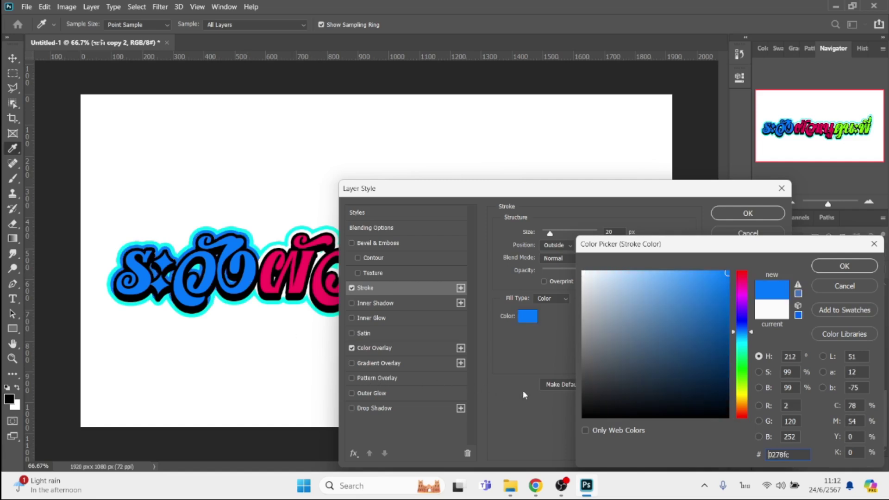
{"action": "left_click", "coordinate": [844, 291]}
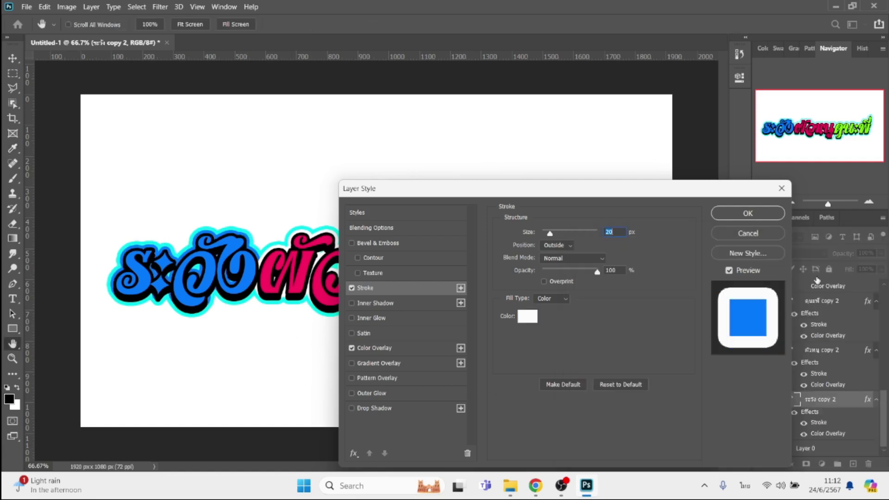
{"action": "left_click", "coordinate": [748, 234]}
- Reselect Group 1 and hide the white background Layer 0
{"action": "scroll", "coordinate": [829, 366], "scroll_direction": "up", "scroll_amount": 2}
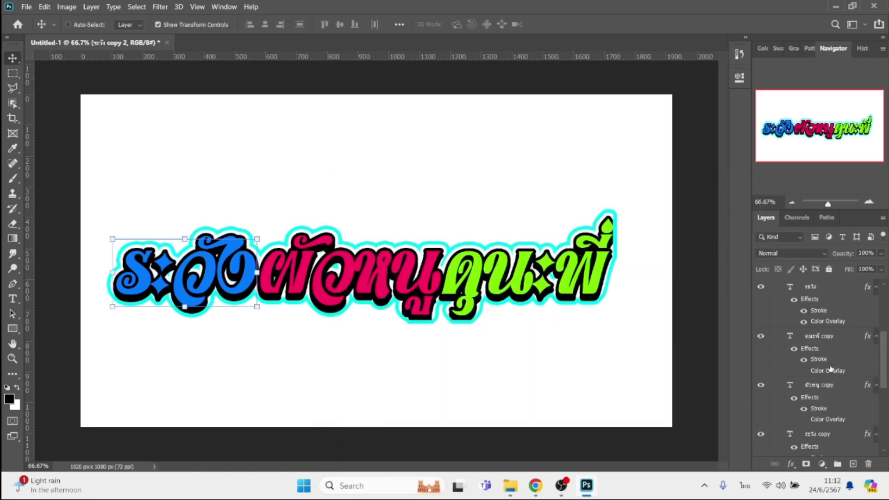
{"action": "scroll", "coordinate": [830, 369], "scroll_direction": "up", "scroll_amount": 3}
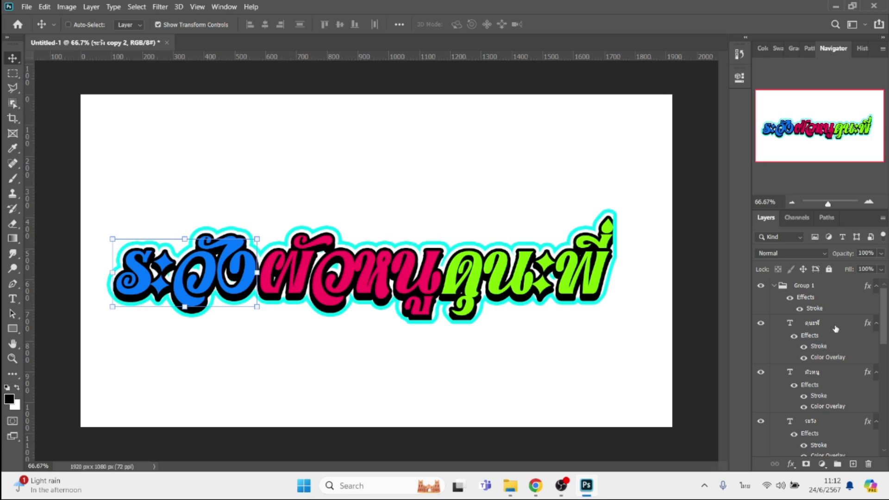
{"action": "left_click", "coordinate": [836, 329]}
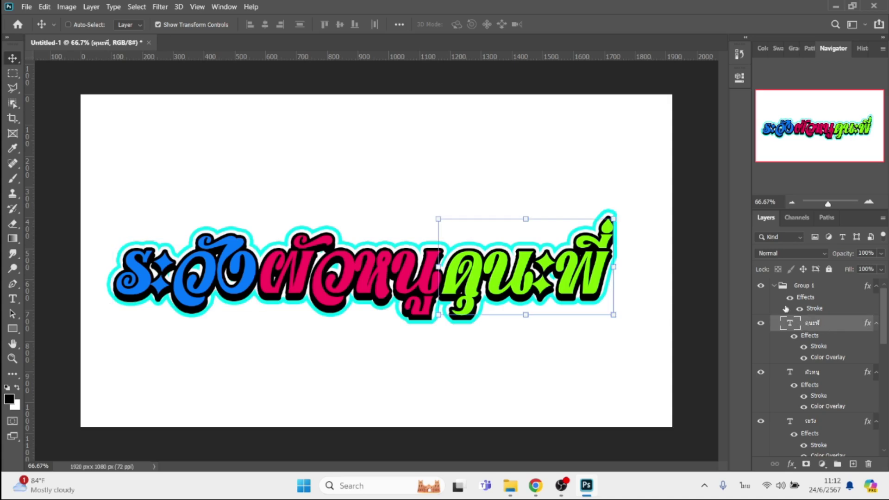
{"action": "left_click", "coordinate": [774, 287]}
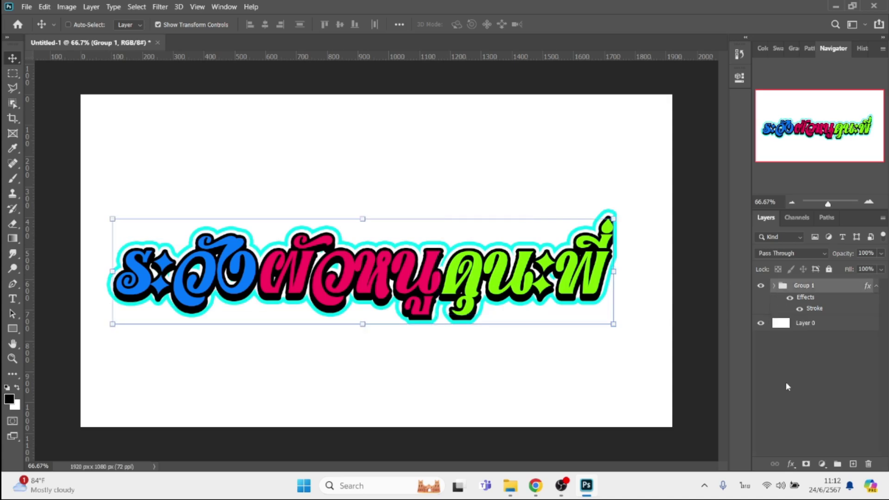
{"action": "left_click", "coordinate": [761, 323]}
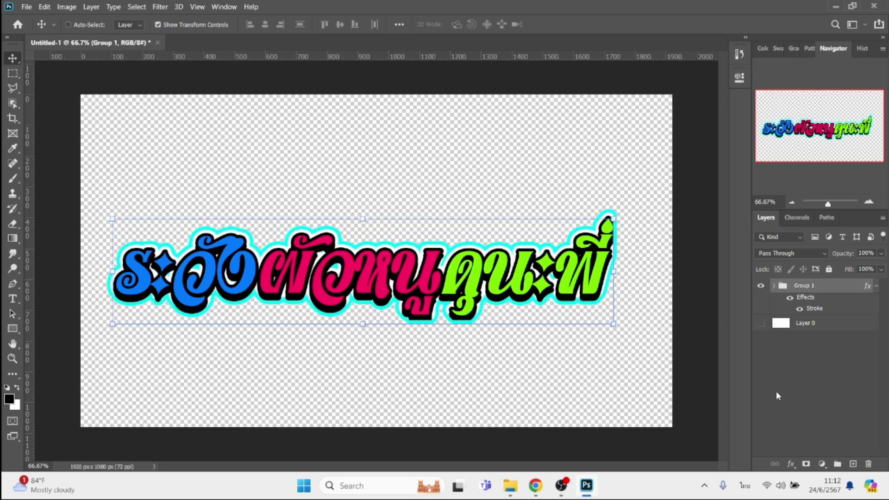
- Save the design as PNG file 'ๅ' on the Desktop, then open it in Photos
{"action": "key", "text": "ctrl+shift+s"}
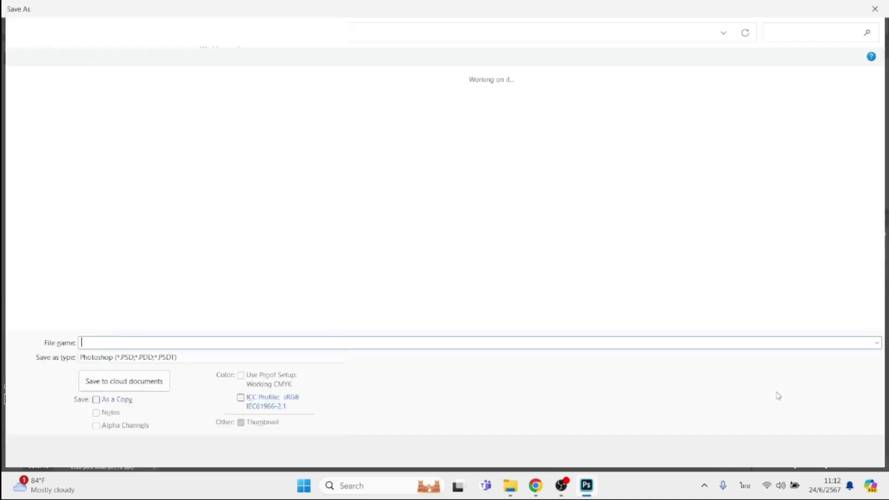
{"action": "type", "text": "ๅ"}
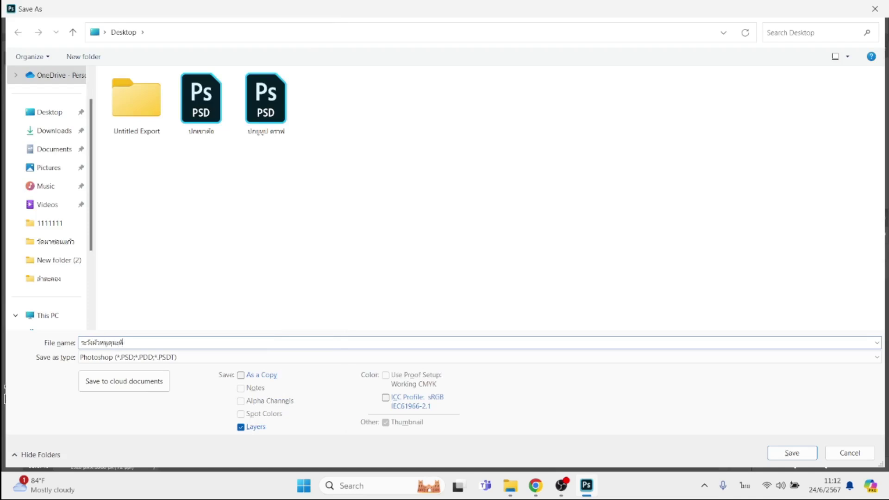
{"action": "left_click", "coordinate": [502, 359]}
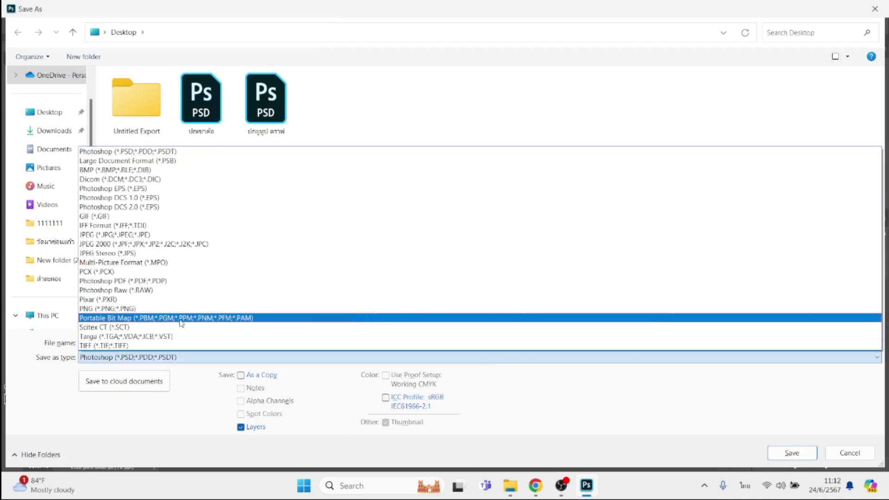
{"action": "left_click", "coordinate": [163, 310]}
{"action": "key", "text": "Return"}
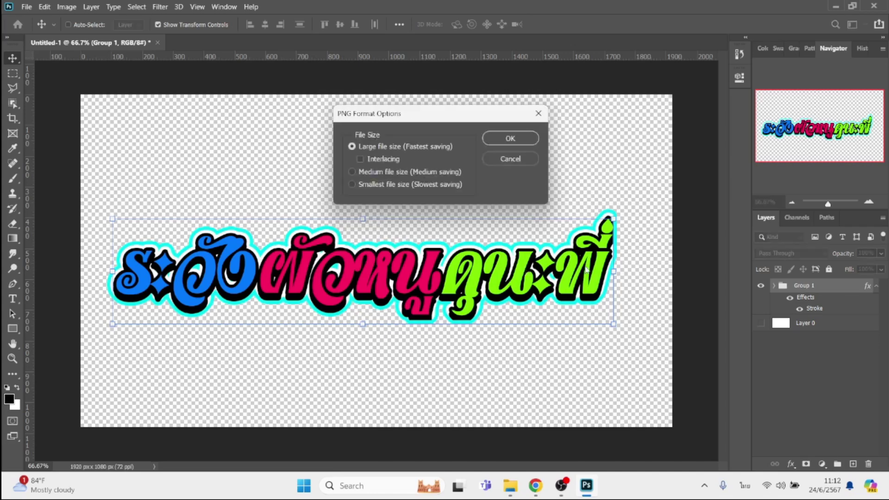
{"action": "key", "text": "Return"}
{"action": "left_click", "coordinate": [836, 6]}
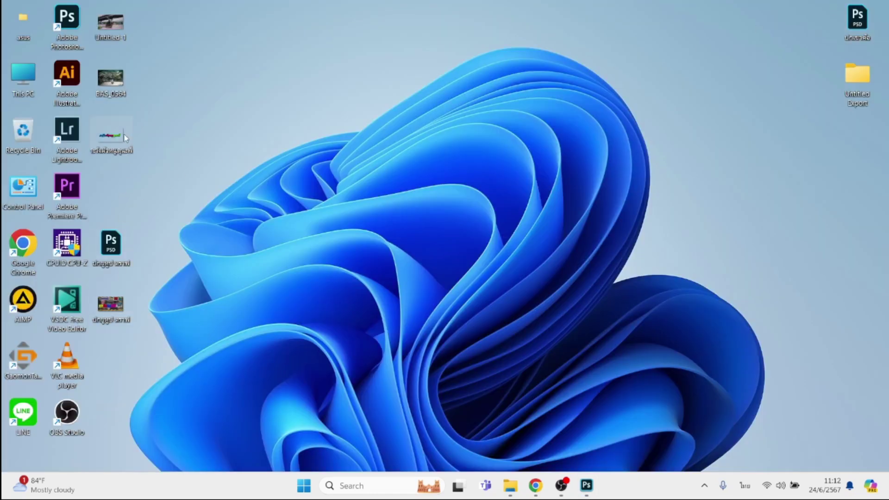
{"action": "double_click", "coordinate": [125, 137]}
{"action": "left_click", "coordinate": [621, 83]}
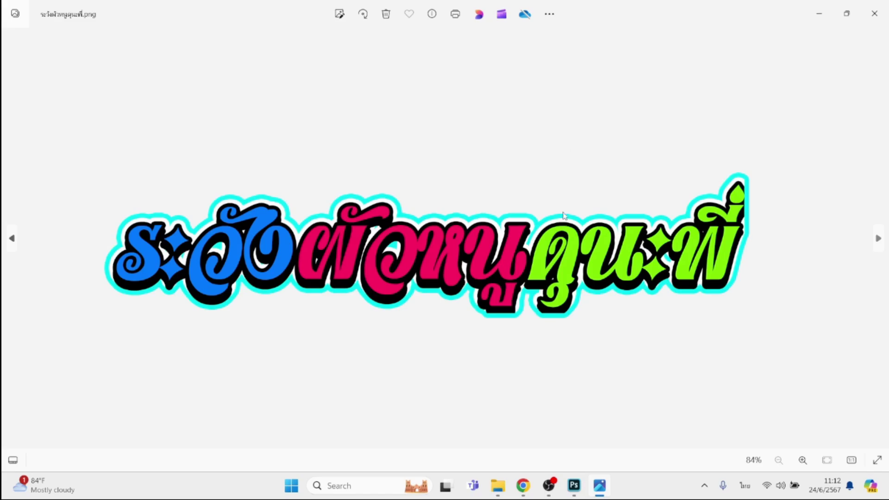